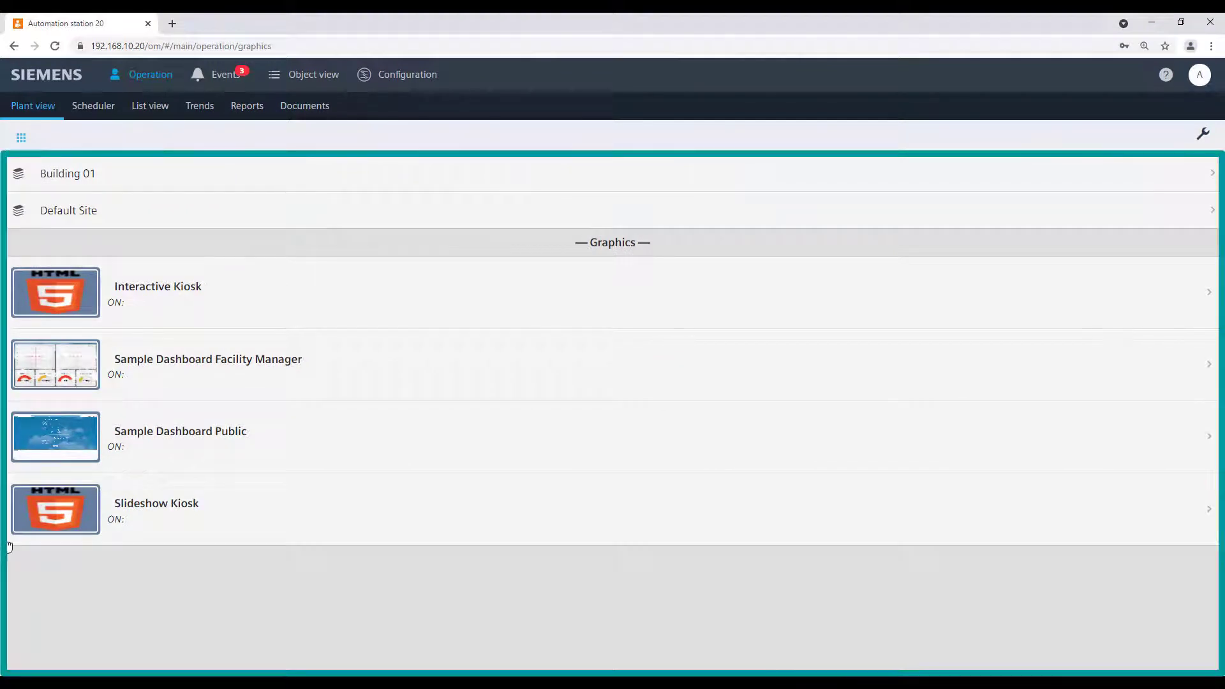
# Step: Browse from Building 01 into the Air handling unit twice, then return to the top-level plant view
pyautogui.click(83, 176)
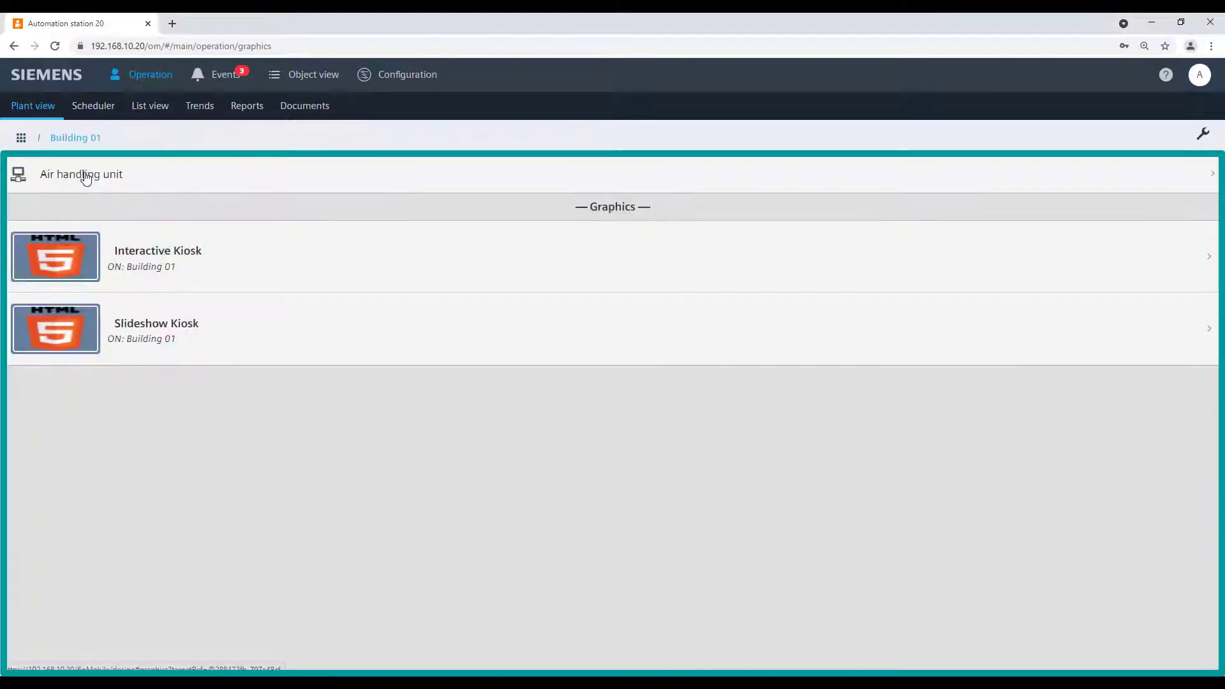
pyautogui.click(86, 178)
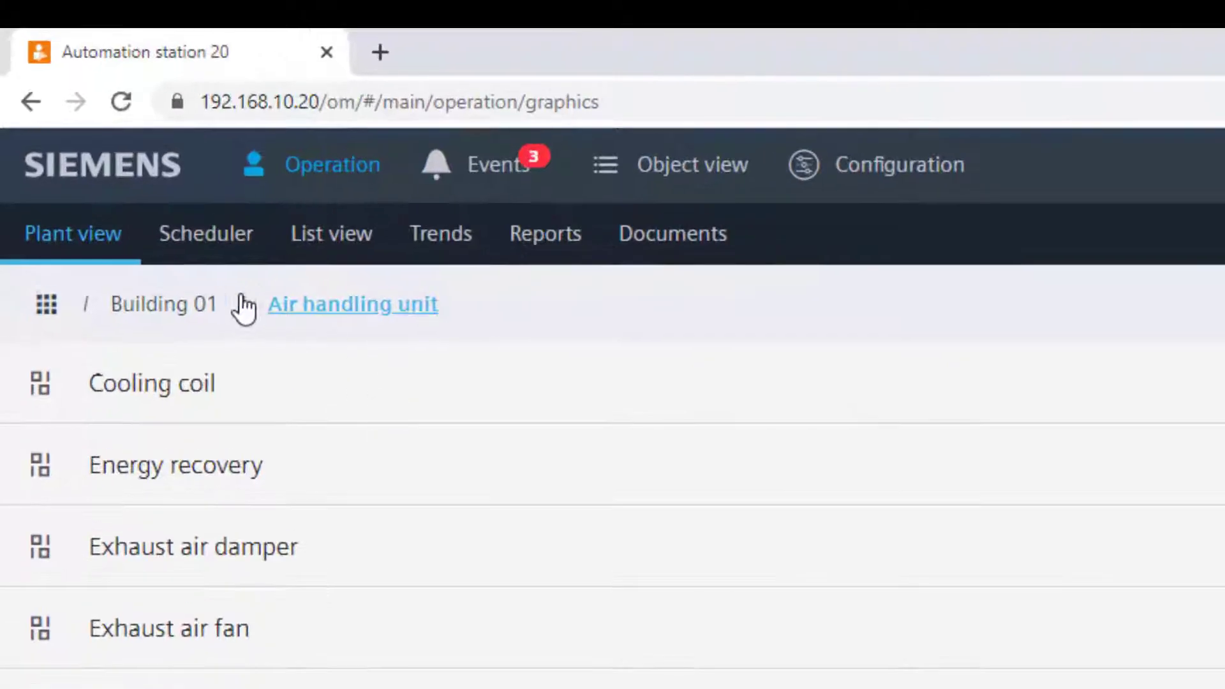
pyautogui.click(76, 139)
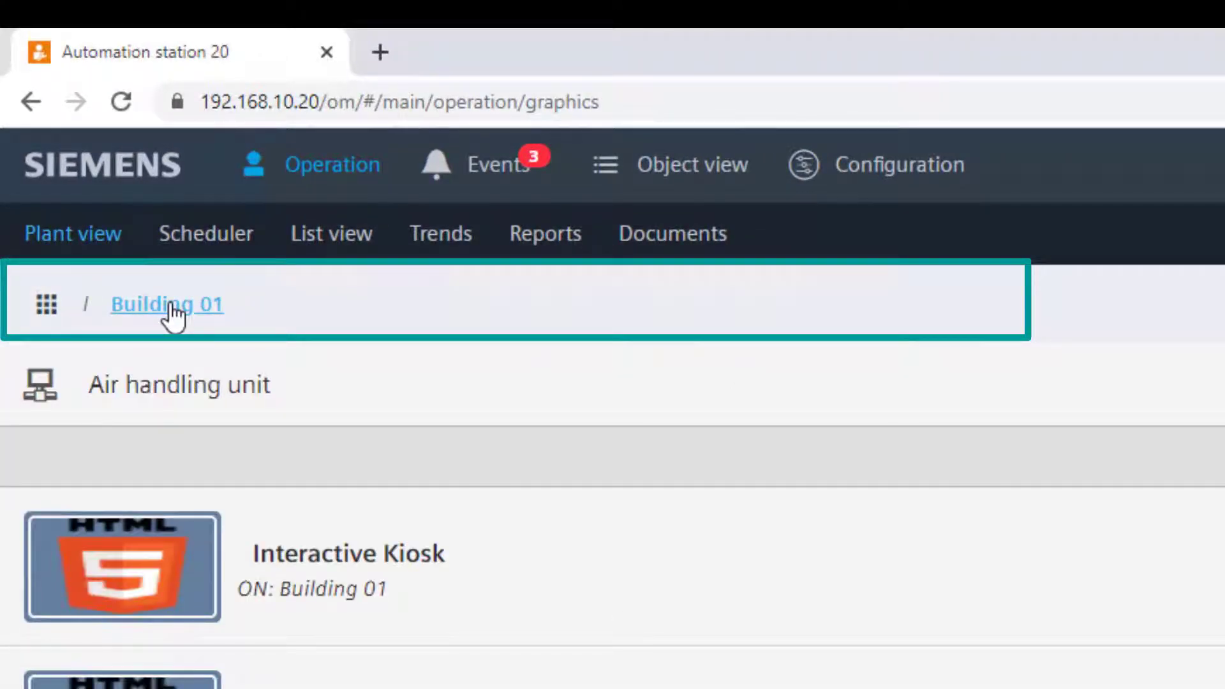
pyautogui.click(253, 384)
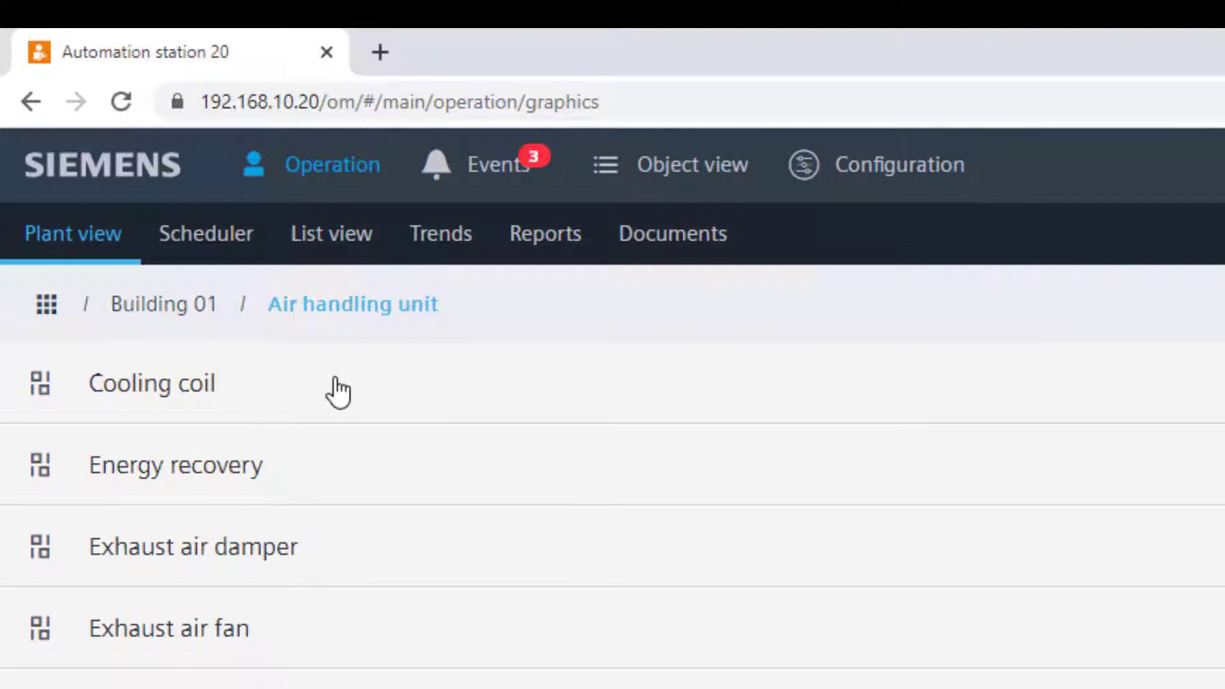
pyautogui.click(47, 311)
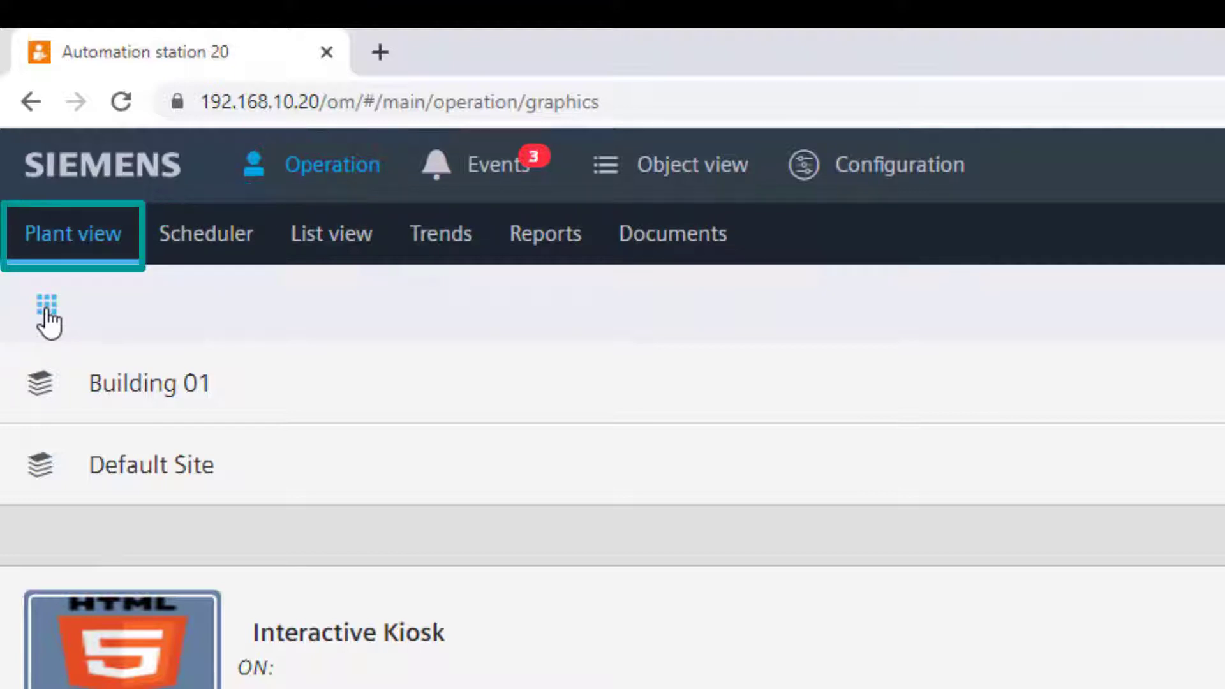
# Step: Open the Air handling unit's edited schematic graphic, then its weekly Scheduler calendar for July 2021
pyautogui.click(173, 396)
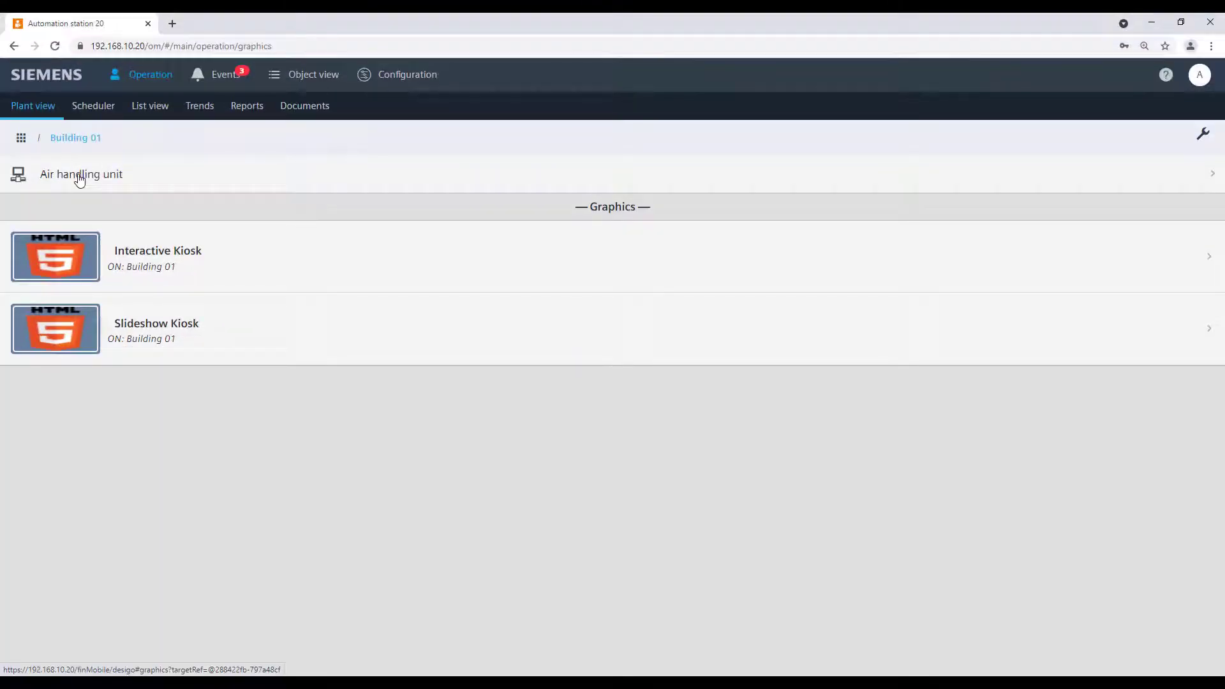
pyautogui.click(79, 177)
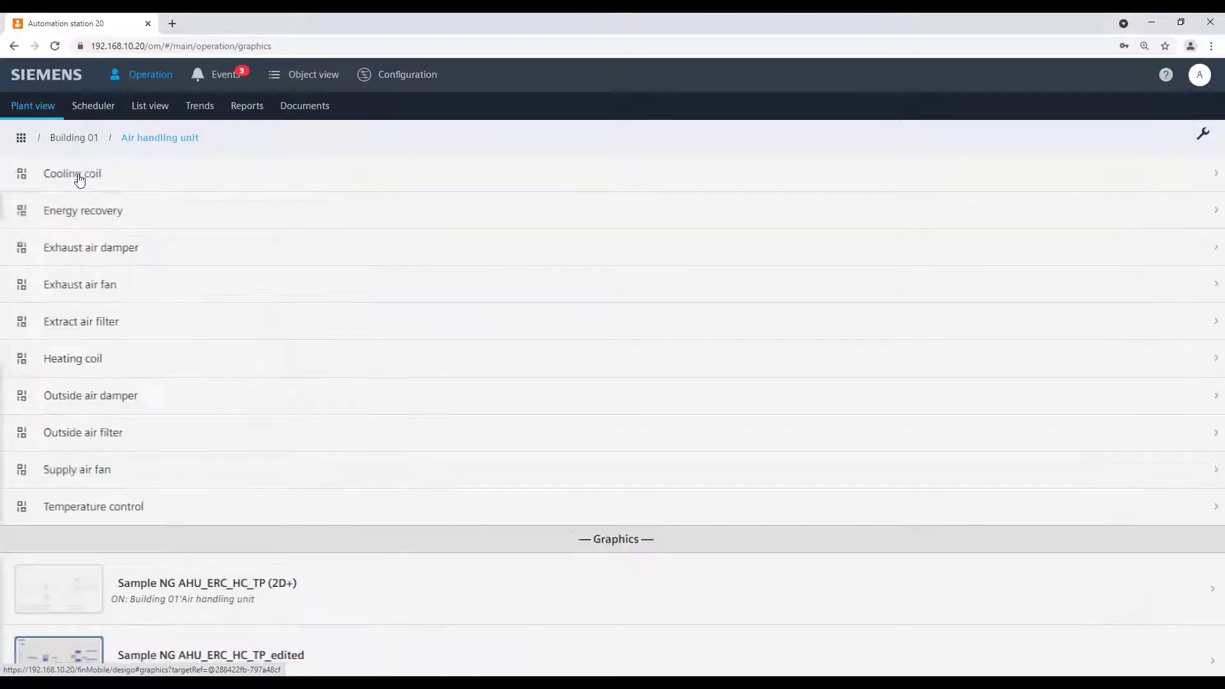
pyautogui.scroll(-2, 141, 236)
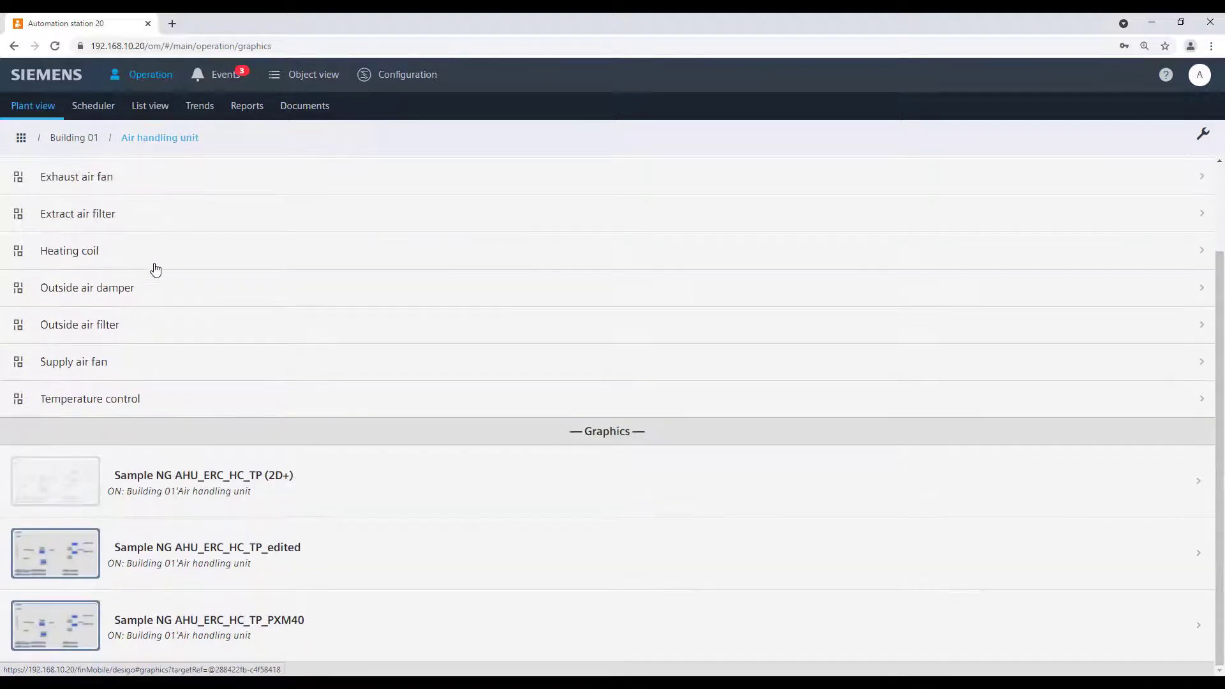
pyautogui.click(195, 563)
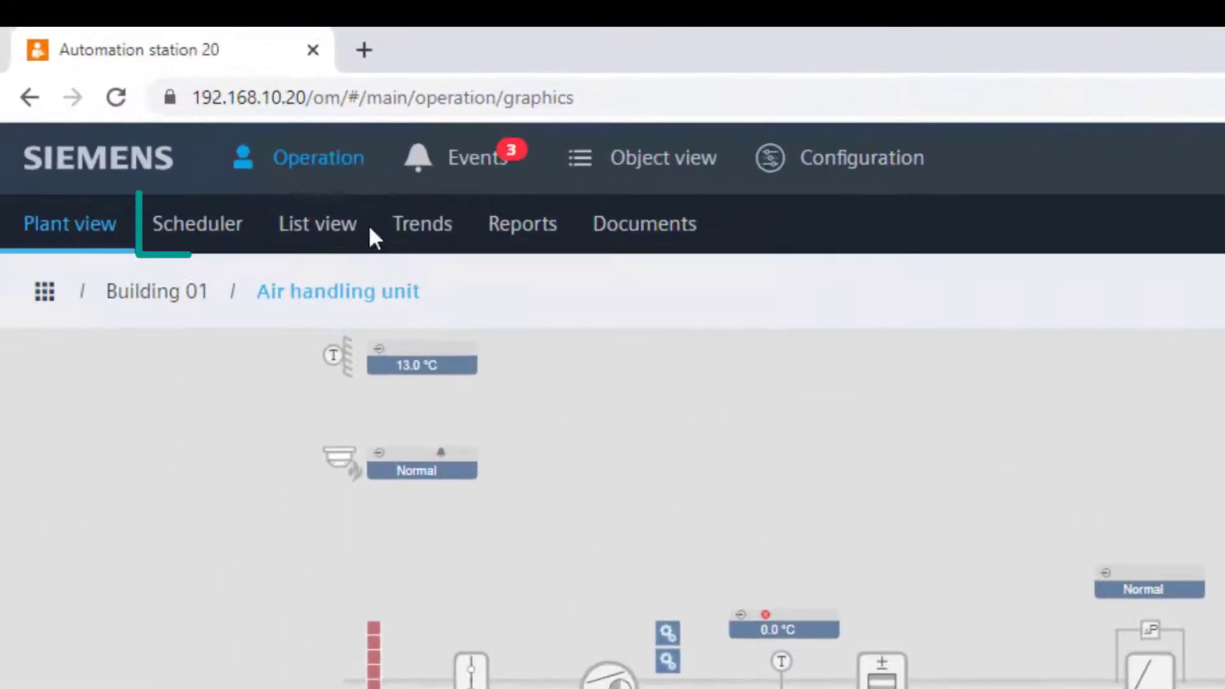
pyautogui.click(195, 231)
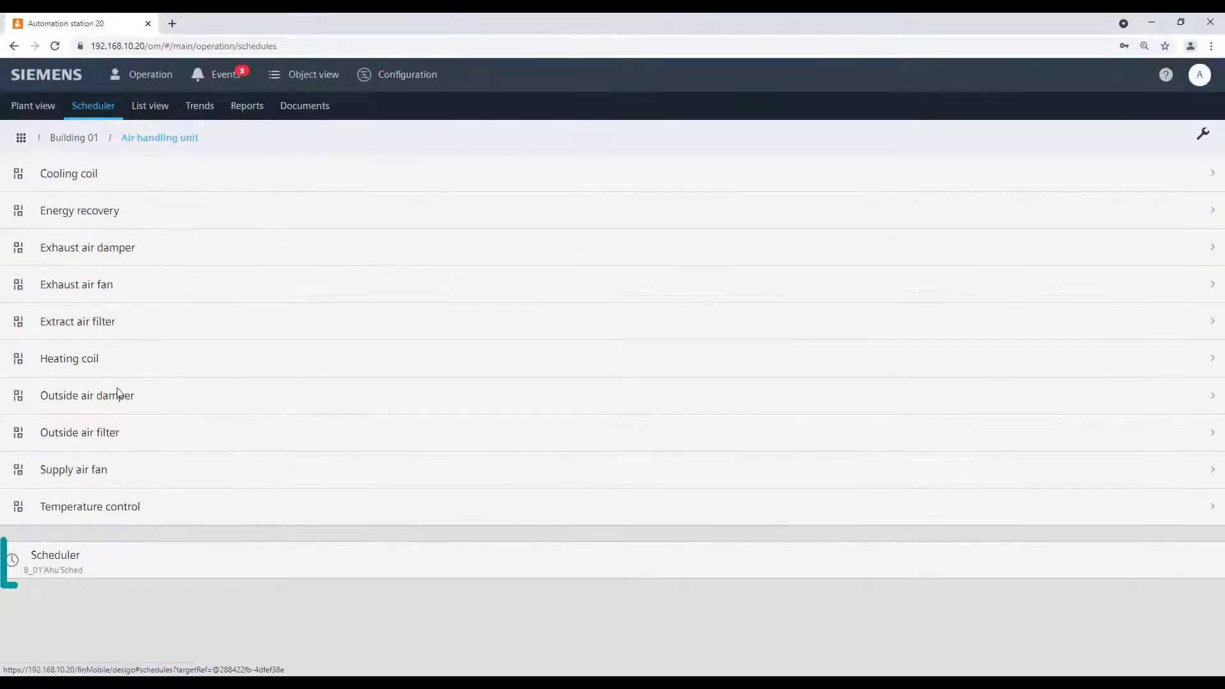
pyautogui.click(103, 572)
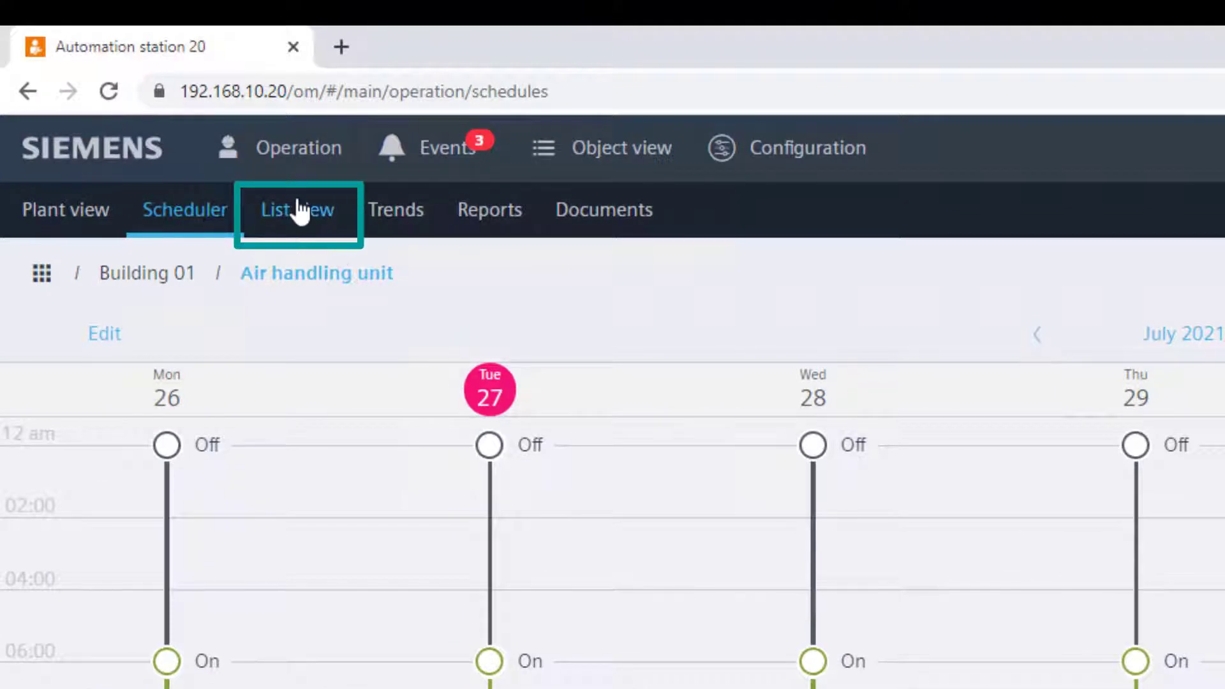
# Step: In List view, command Manual operating mode selection to On and review that point's details
pyautogui.click(298, 210)
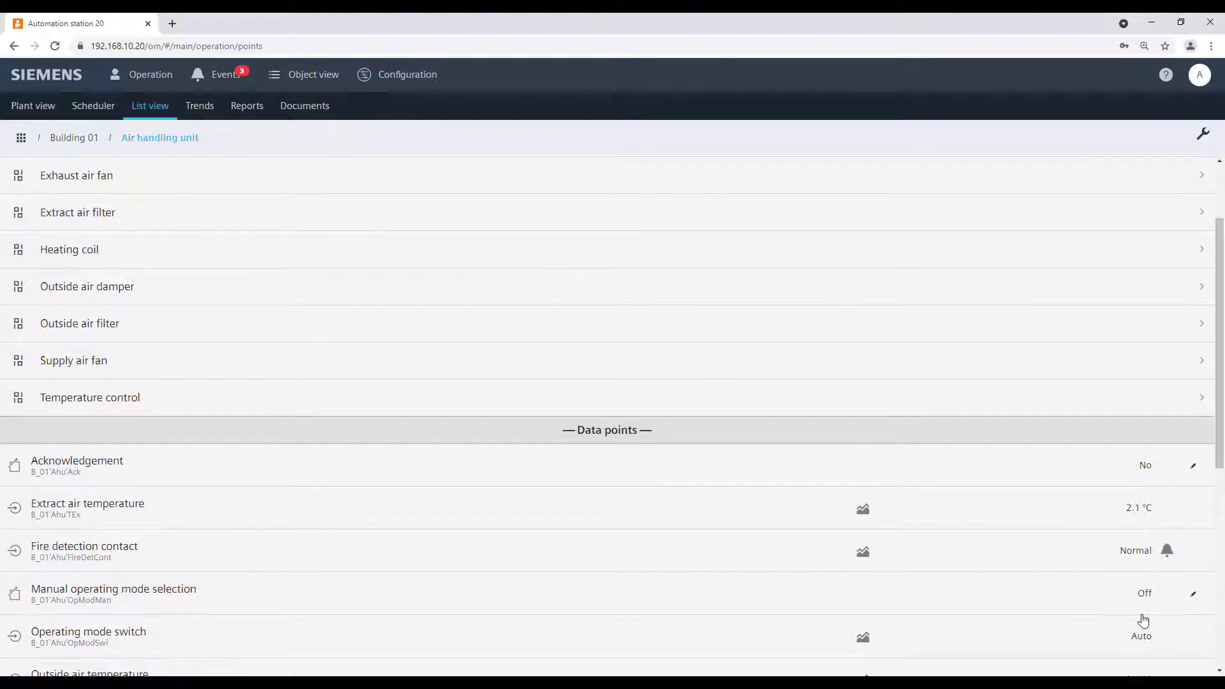
pyautogui.click(1193, 593)
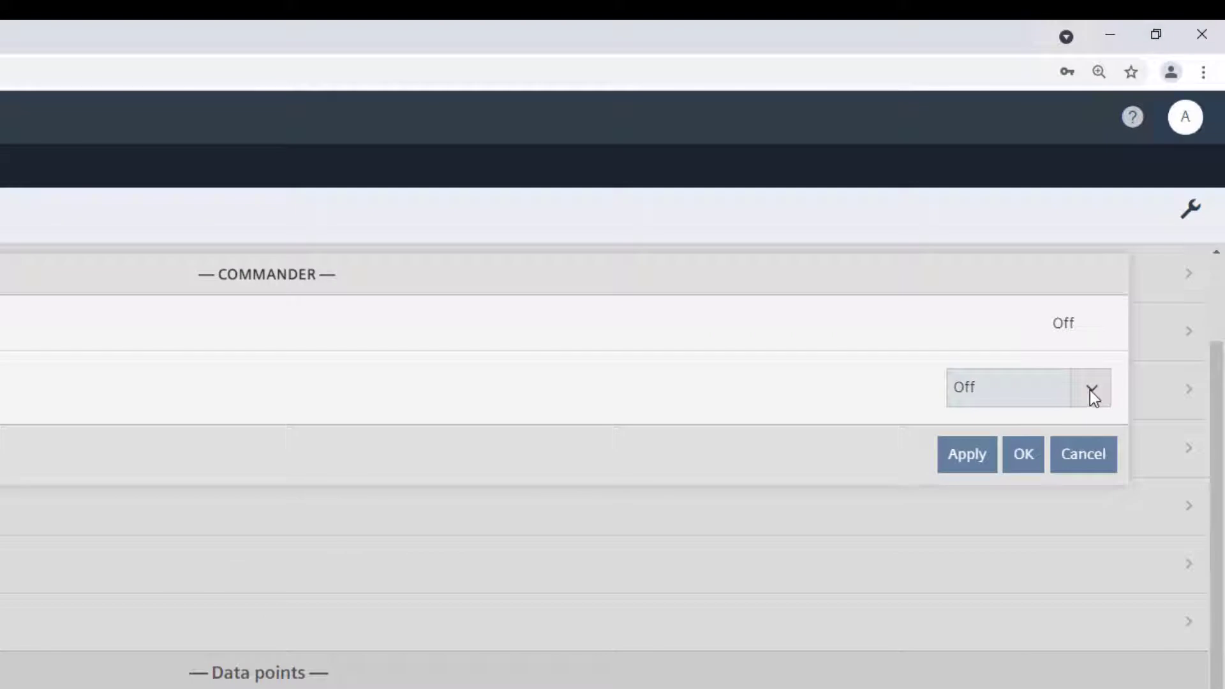
pyautogui.click(1093, 393)
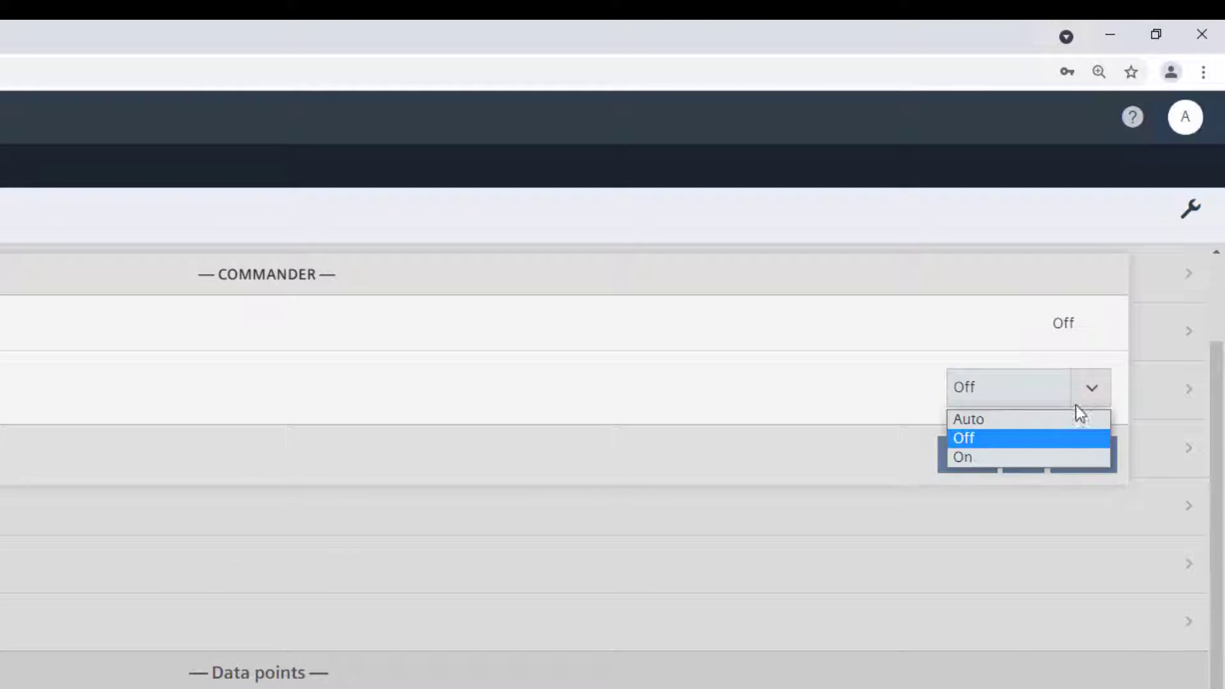
pyautogui.click(1036, 459)
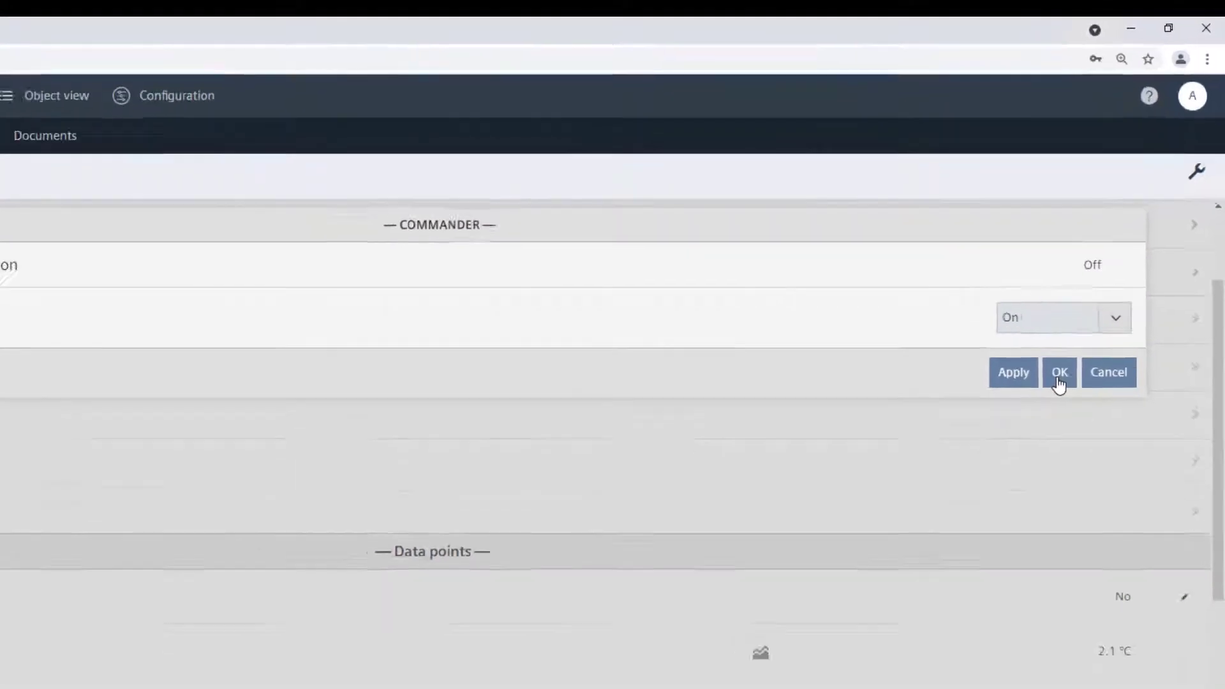
pyautogui.click(1023, 455)
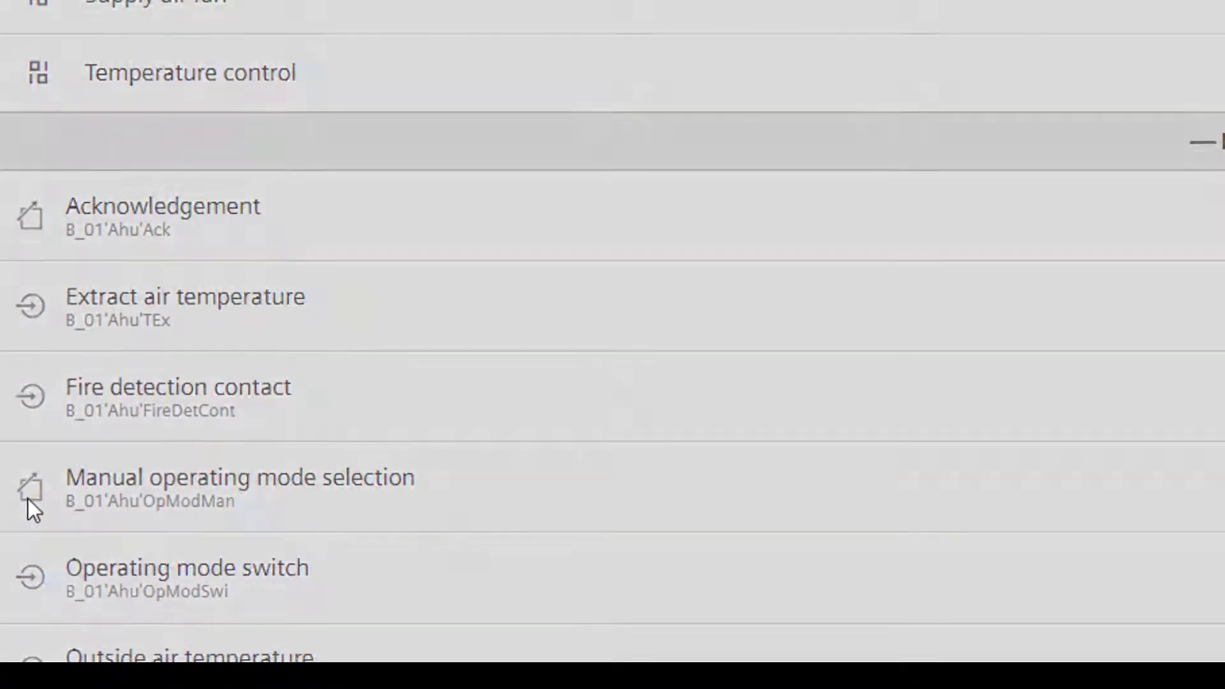
pyautogui.click(28, 499)
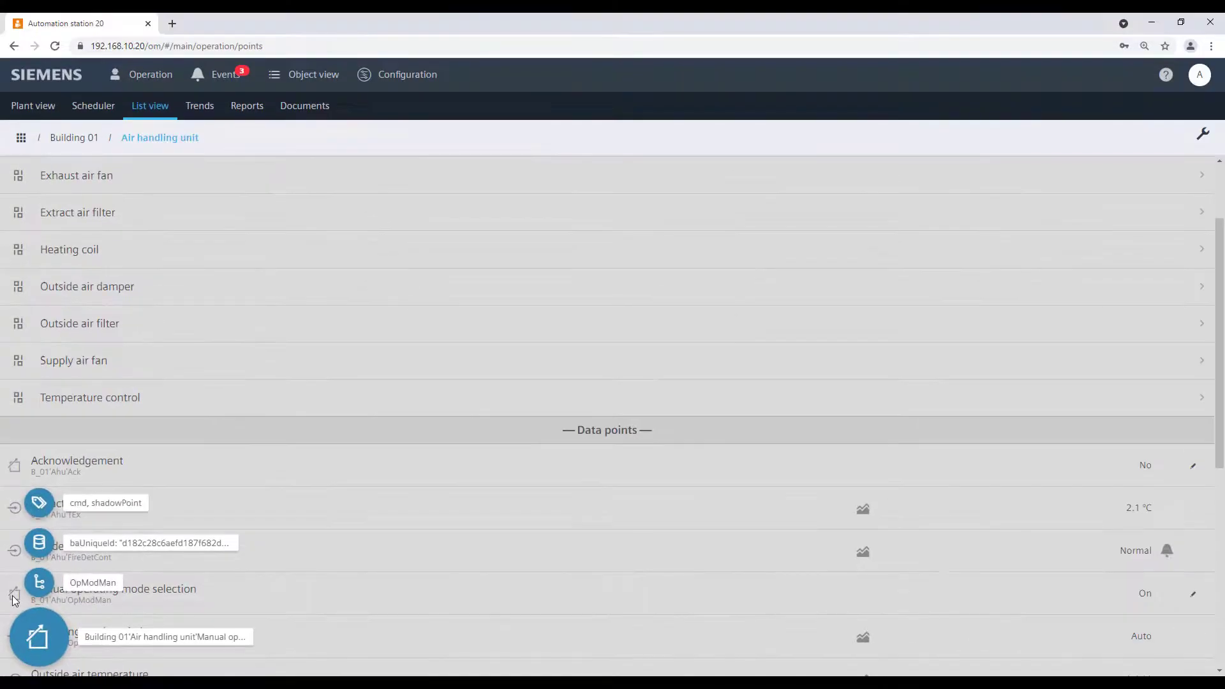
pyautogui.click(14, 600)
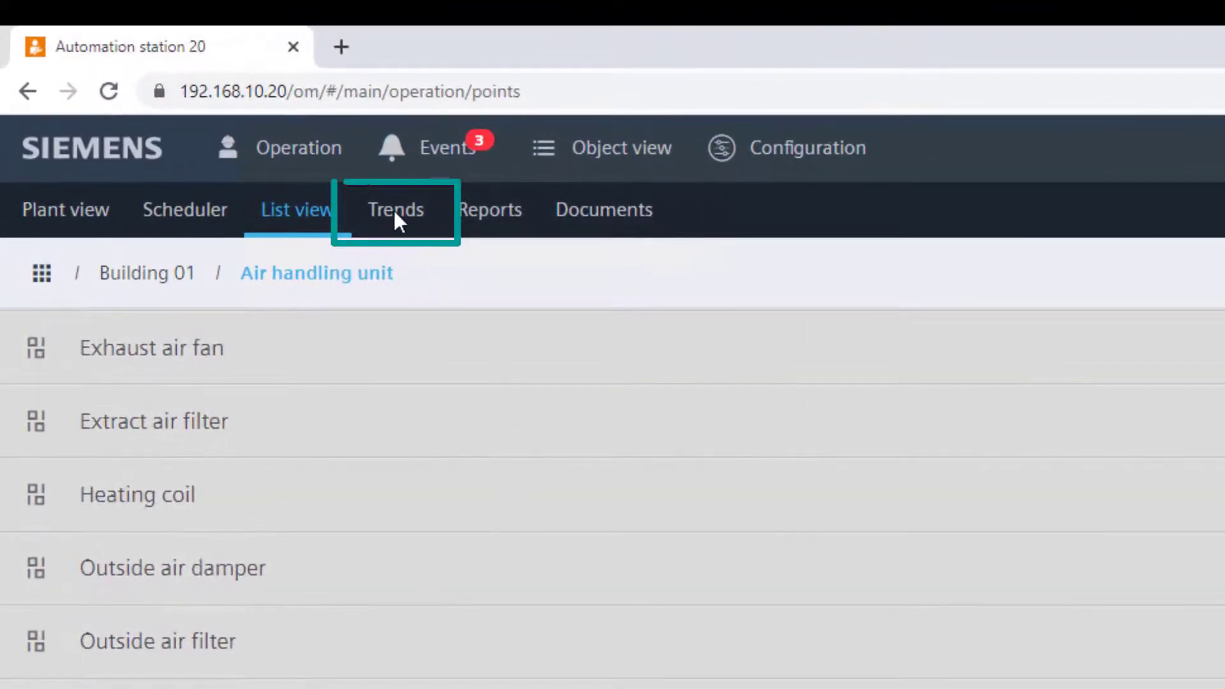
# Step: After viewing the Trends AHU chart, filter the Reports to Unacknowledged states and apply
pyautogui.click(395, 214)
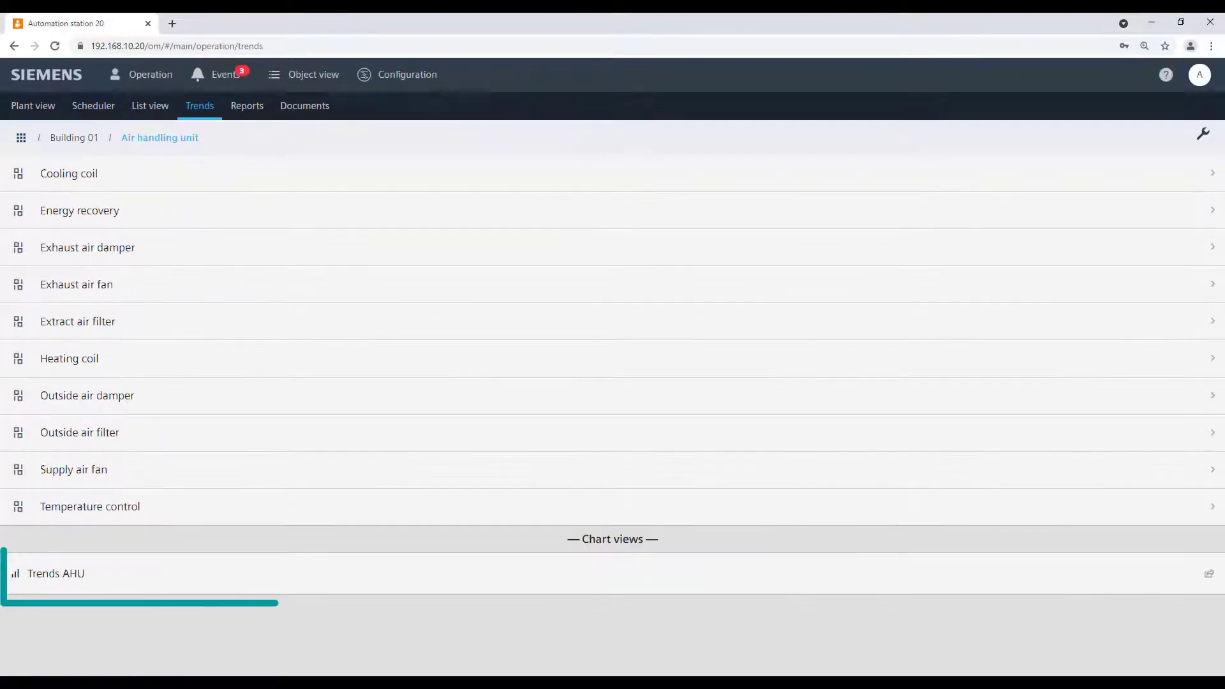
pyautogui.click(174, 575)
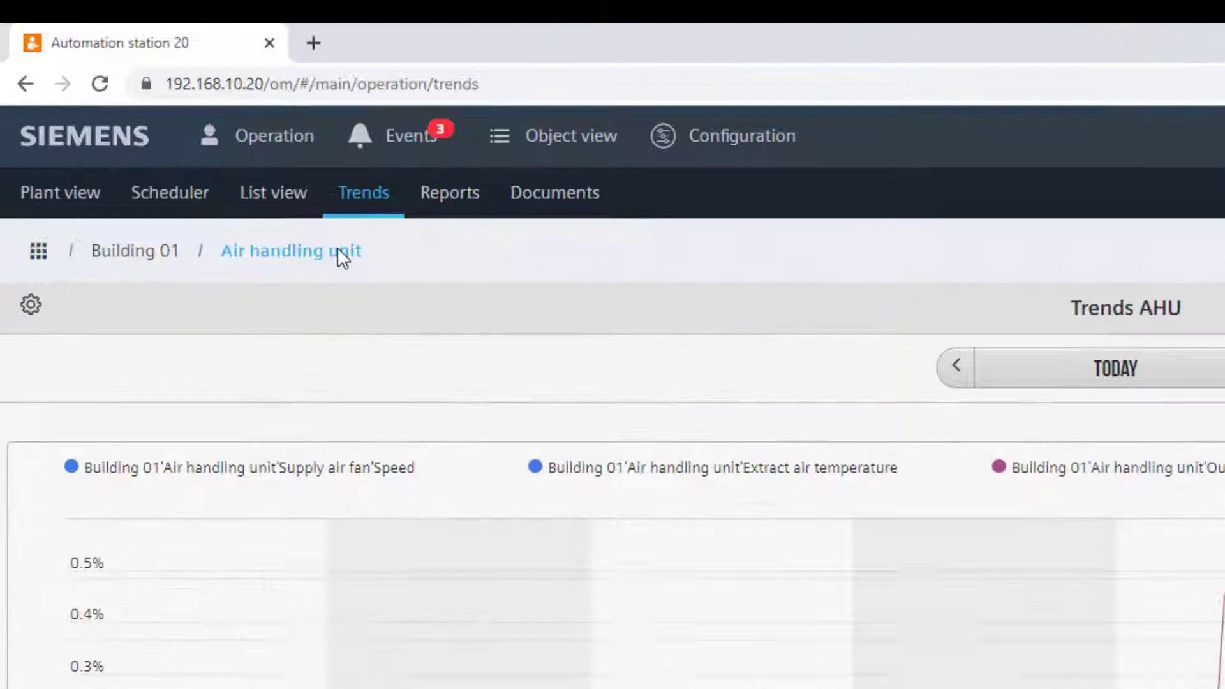
pyautogui.click(247, 106)
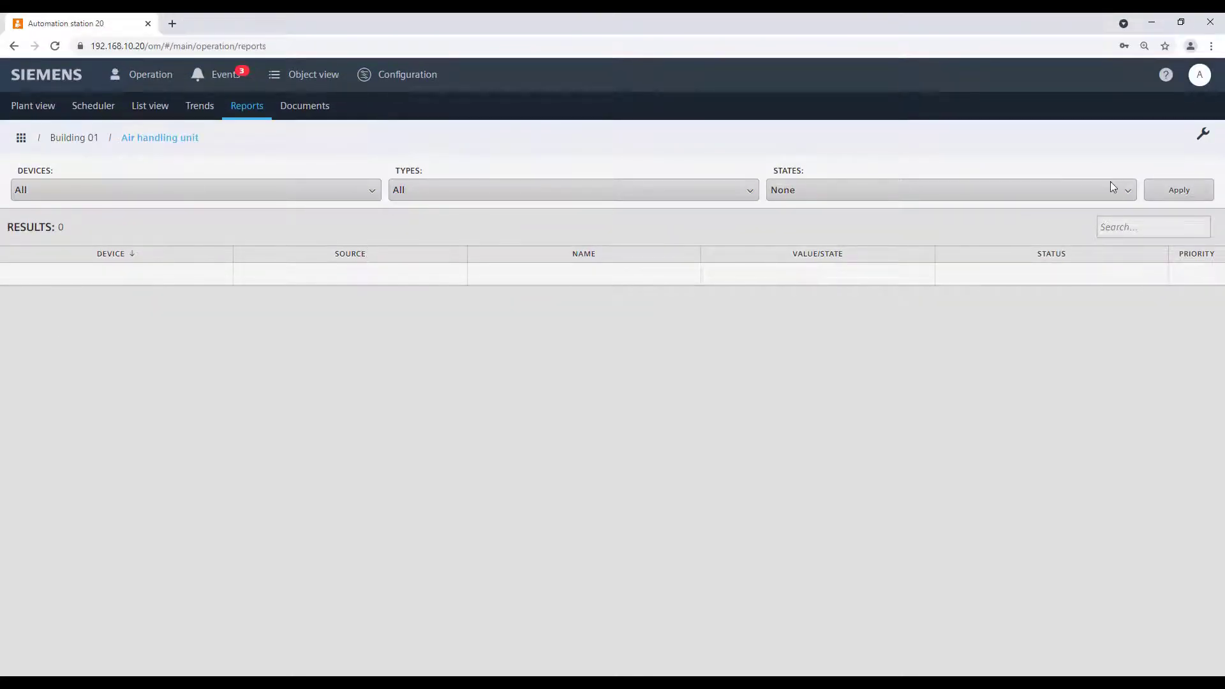
pyautogui.click(1126, 192)
pyautogui.click(1085, 317)
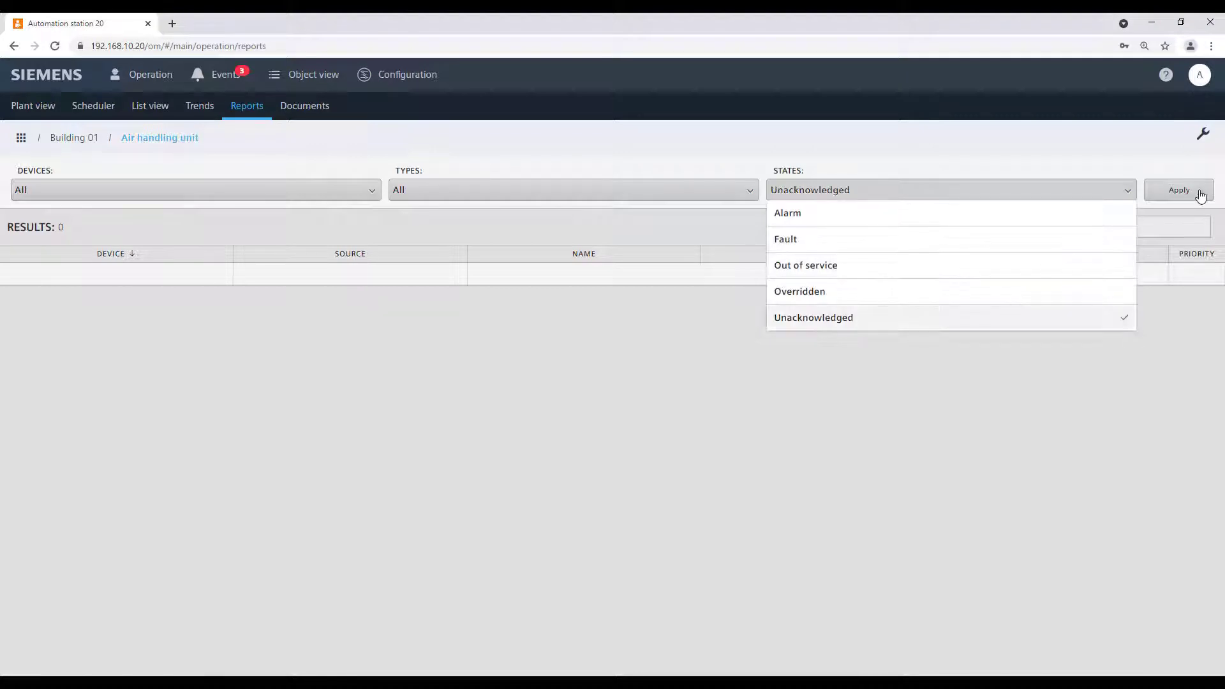
pyautogui.click(1188, 193)
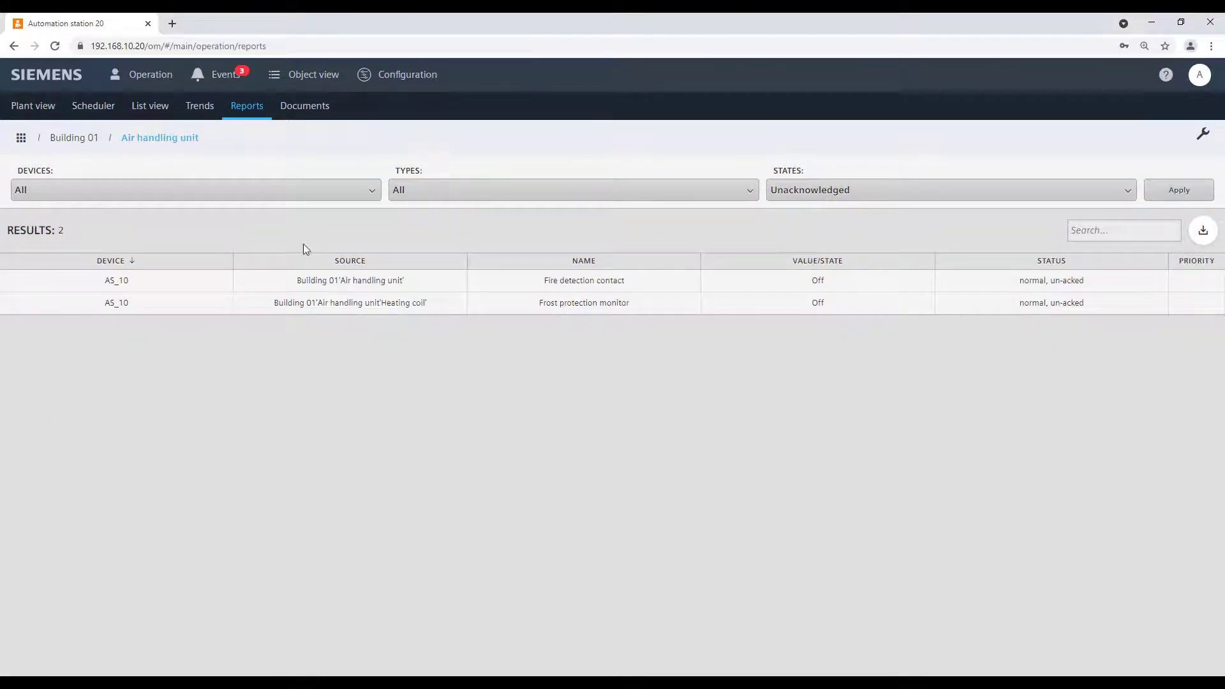
# Step: Acknowledge and reset all current alarms, check the alarm history, and go back to Operation
pyautogui.click(217, 74)
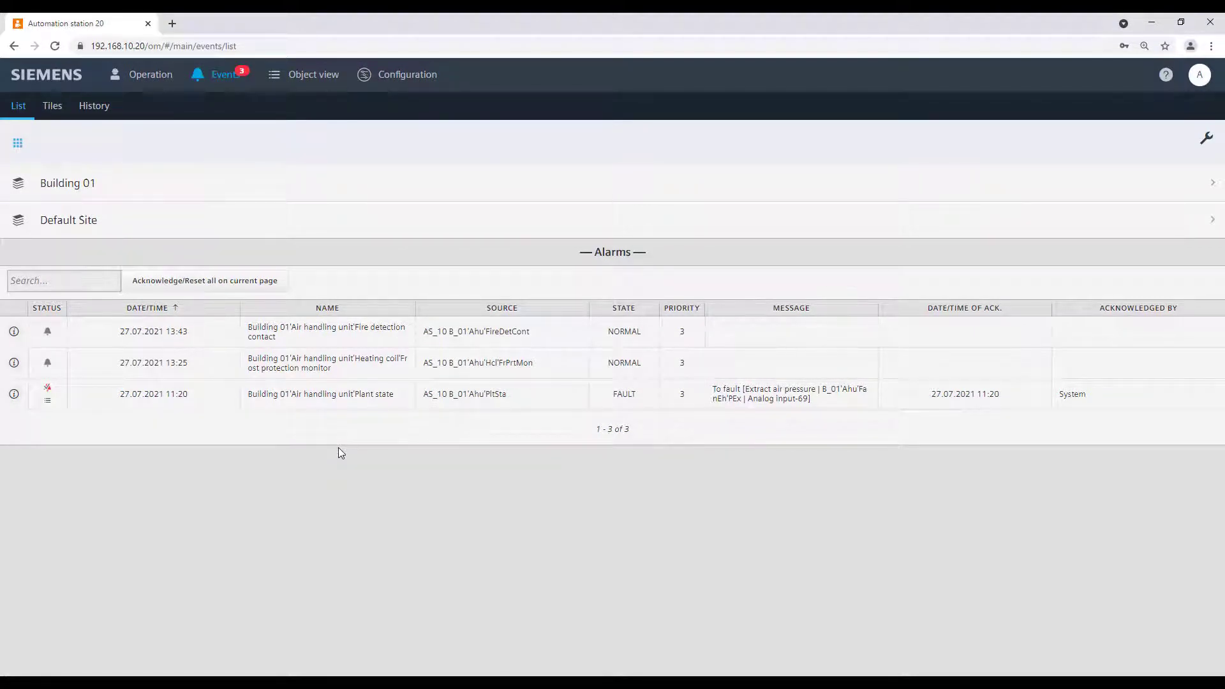
pyautogui.click(198, 281)
pyautogui.click(640, 506)
pyautogui.click(94, 110)
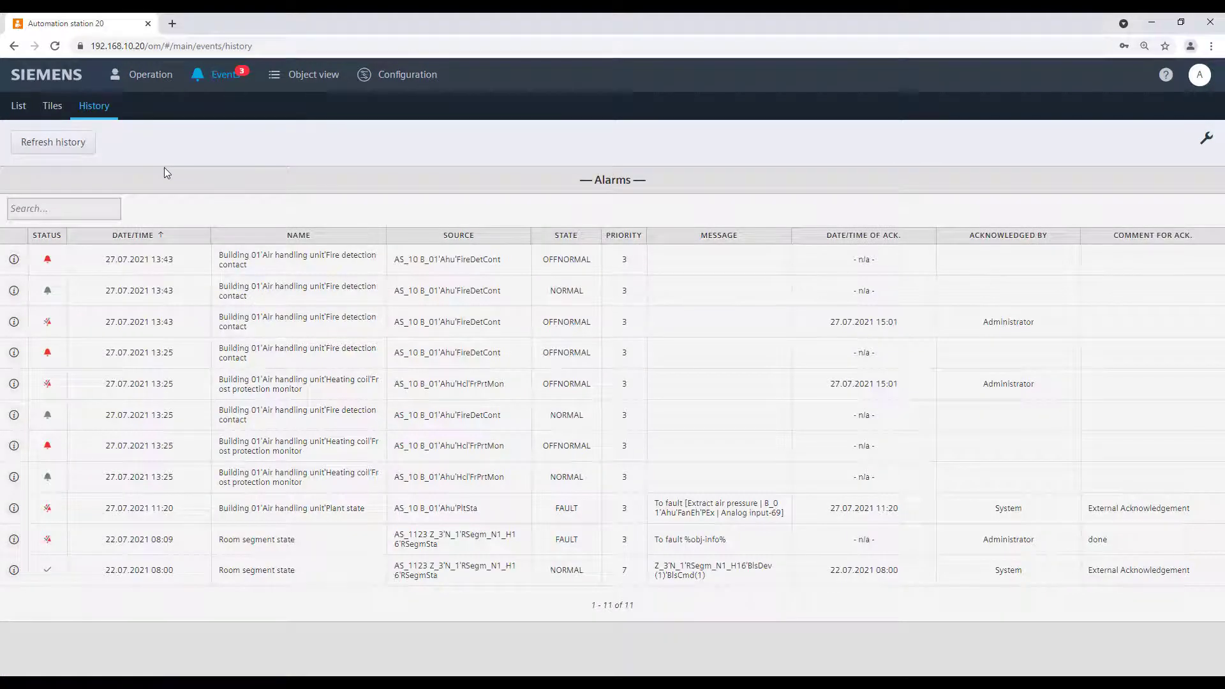
pyautogui.click(152, 83)
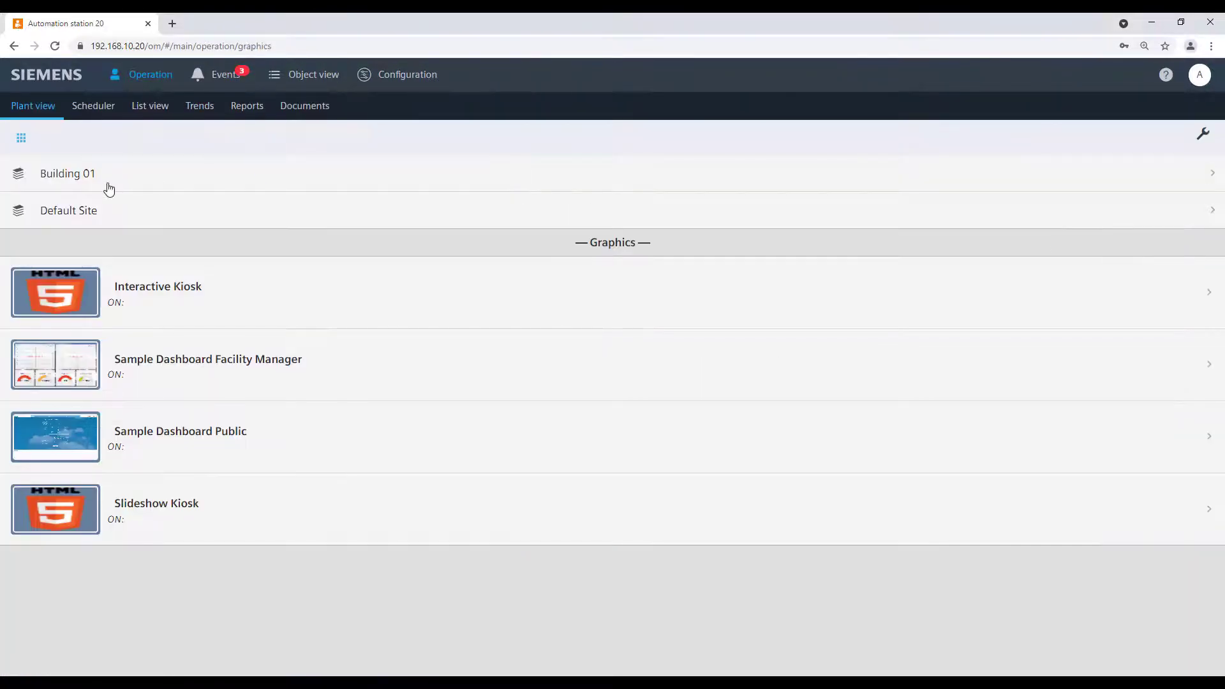
# Step: Open Building 01 > Air handling unit, check the wrench menu's Tools, then choose Settings
pyautogui.click(110, 186)
pyautogui.click(108, 189)
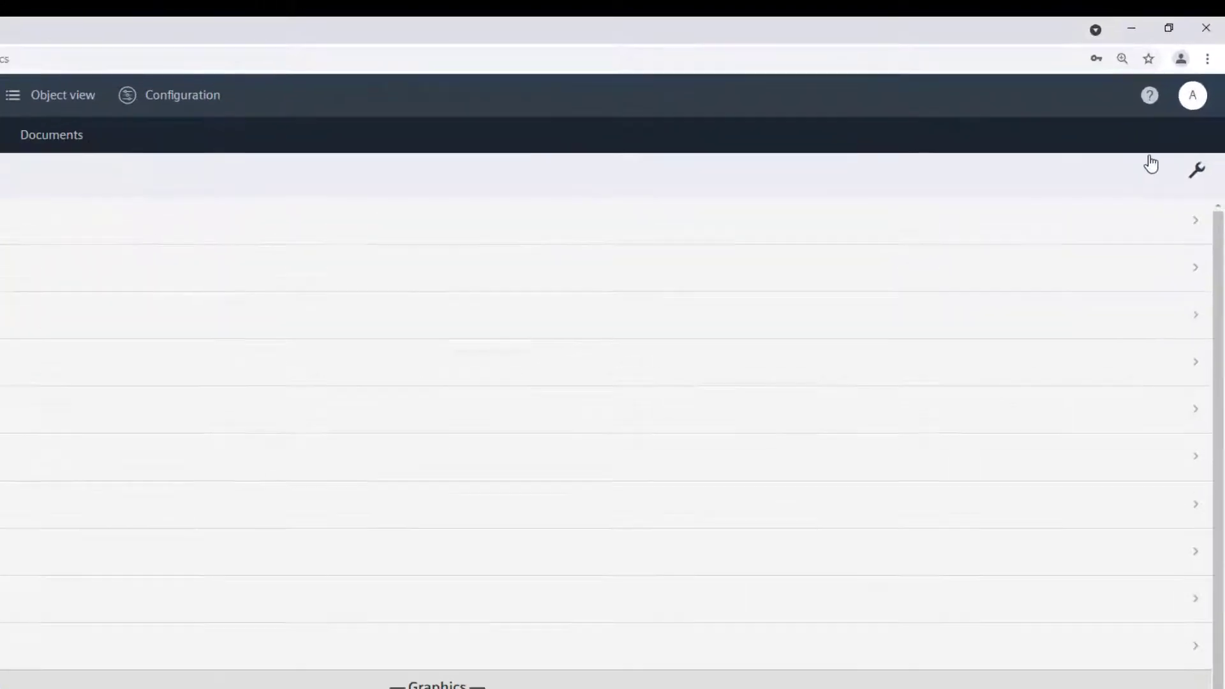
pyautogui.click(1192, 172)
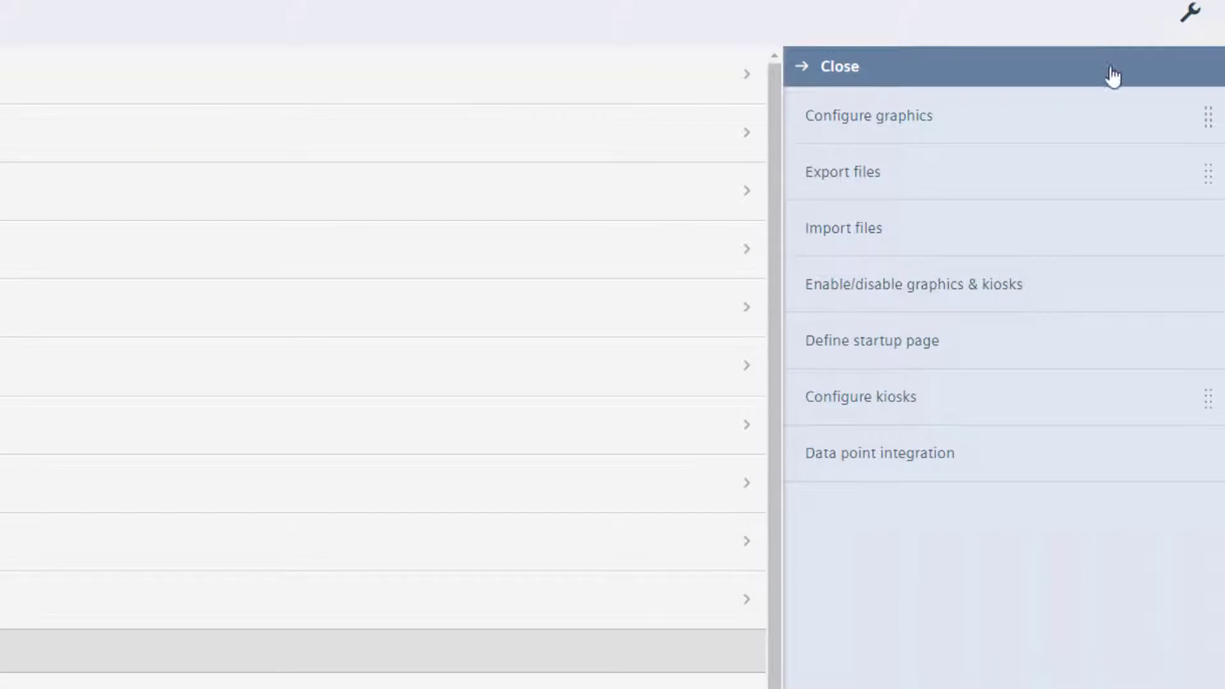
pyautogui.click(1113, 72)
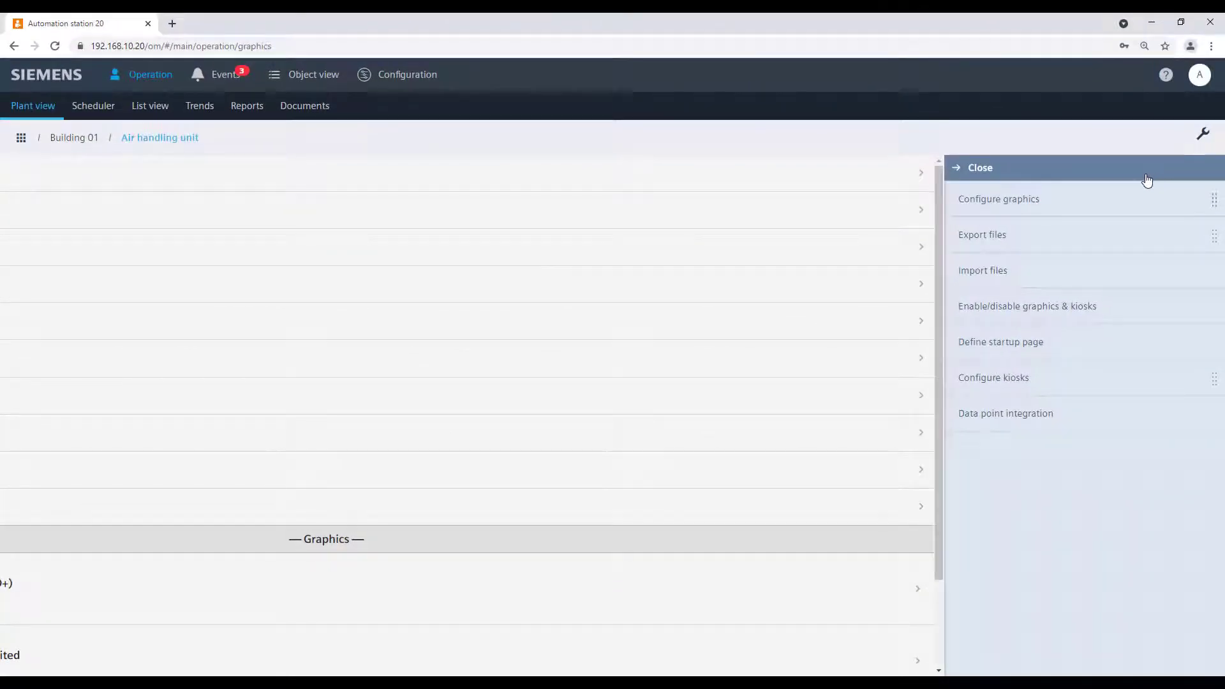
pyautogui.click(1203, 135)
pyautogui.click(1147, 189)
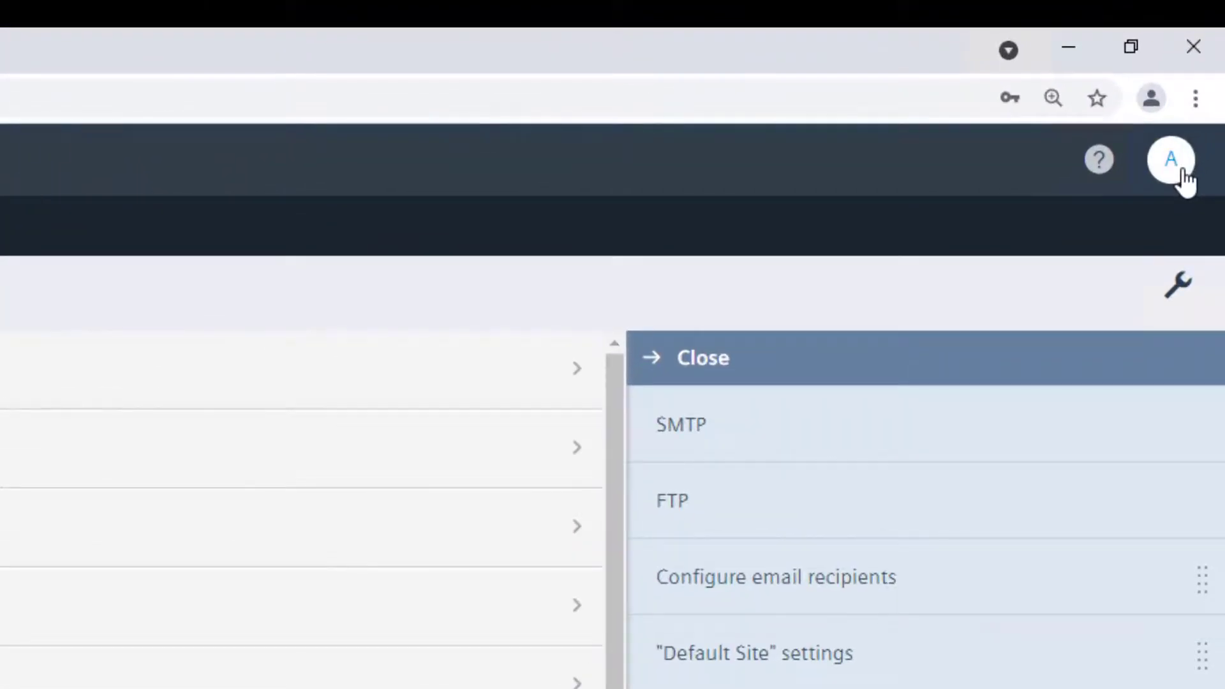
pyautogui.click(1184, 174)
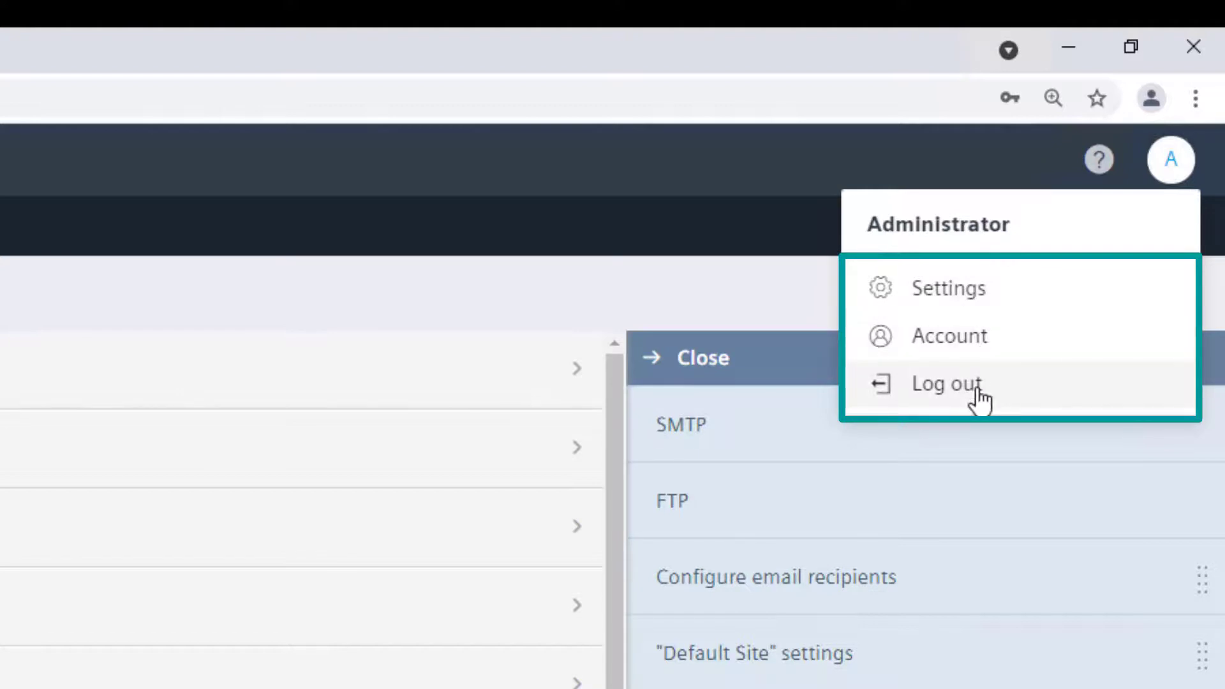
pyautogui.click(109, 290)
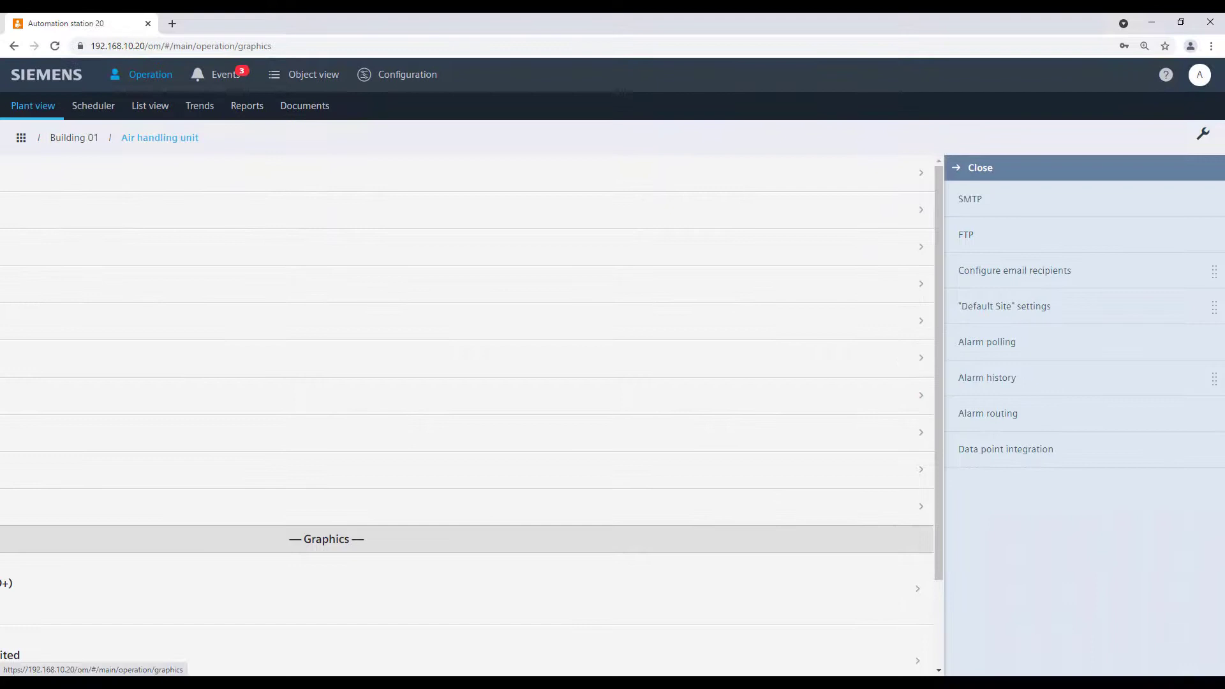
# Step: Close the settings panel and step through the Configuration Network, Users and Assigned devices pages
pyautogui.click(326, 145)
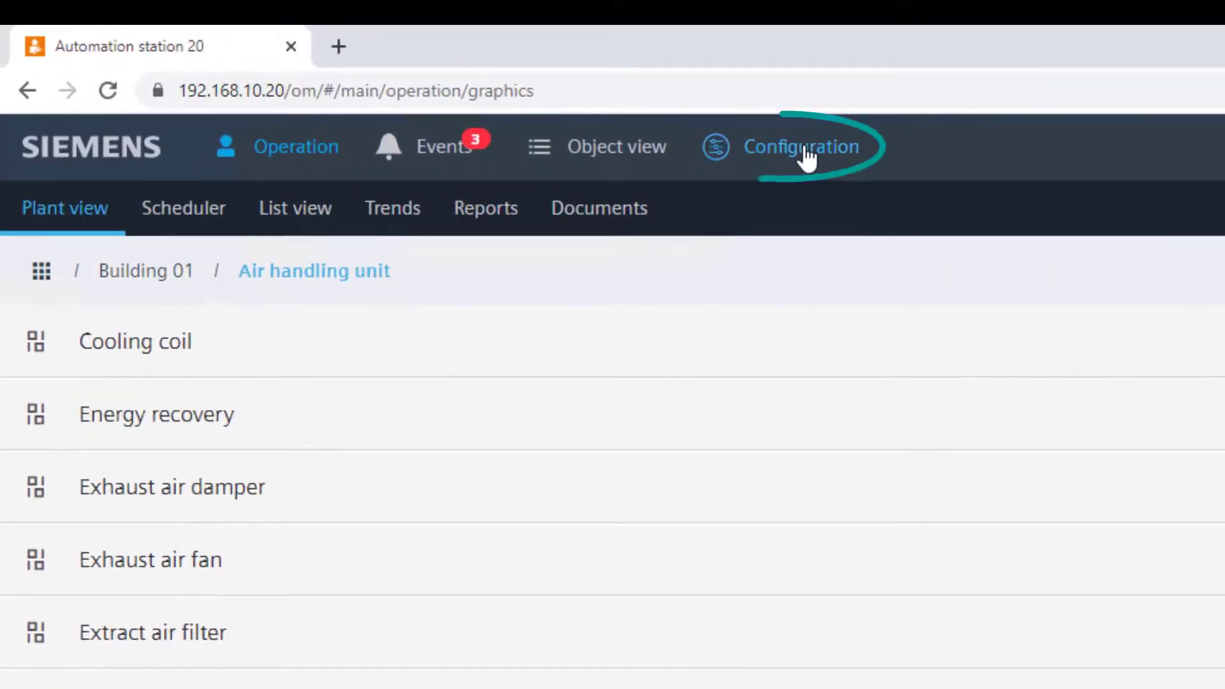
pyautogui.click(411, 80)
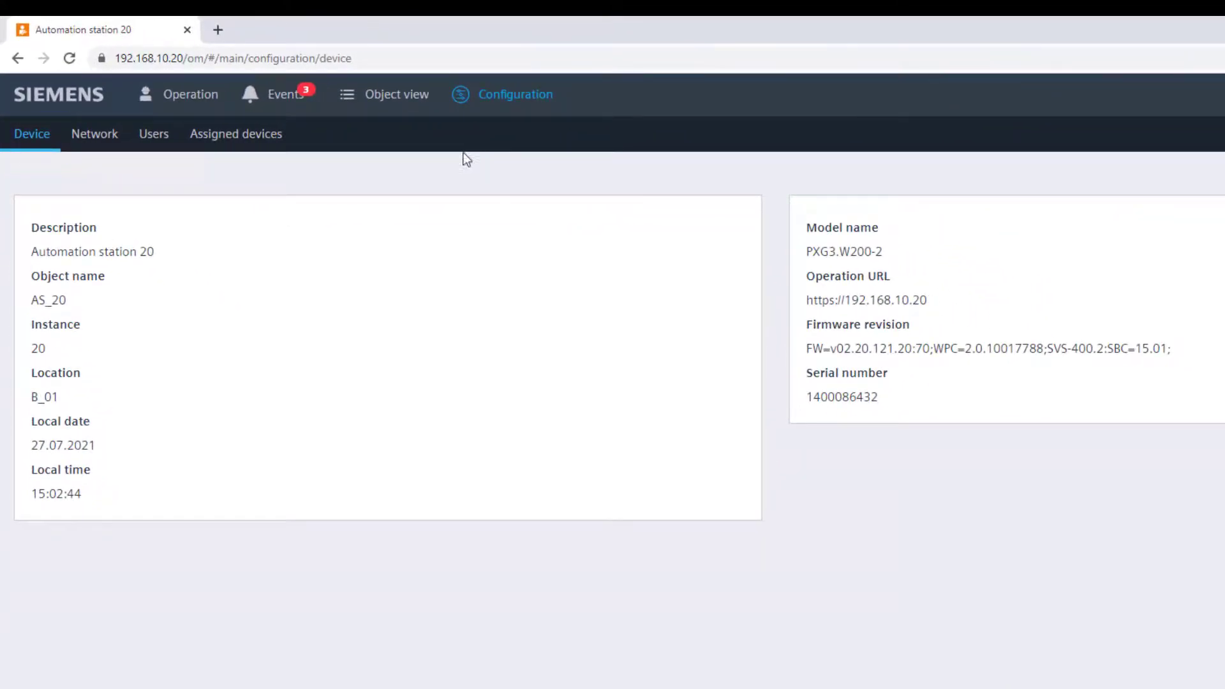
pyautogui.click(94, 137)
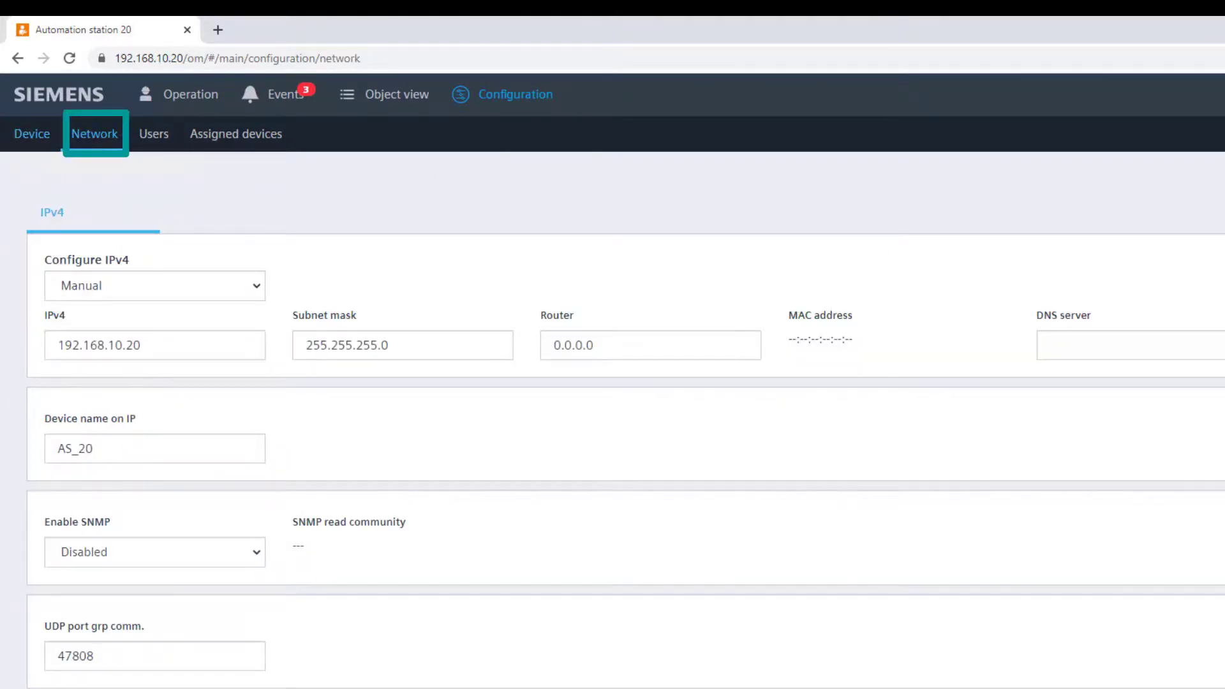
pyautogui.click(162, 143)
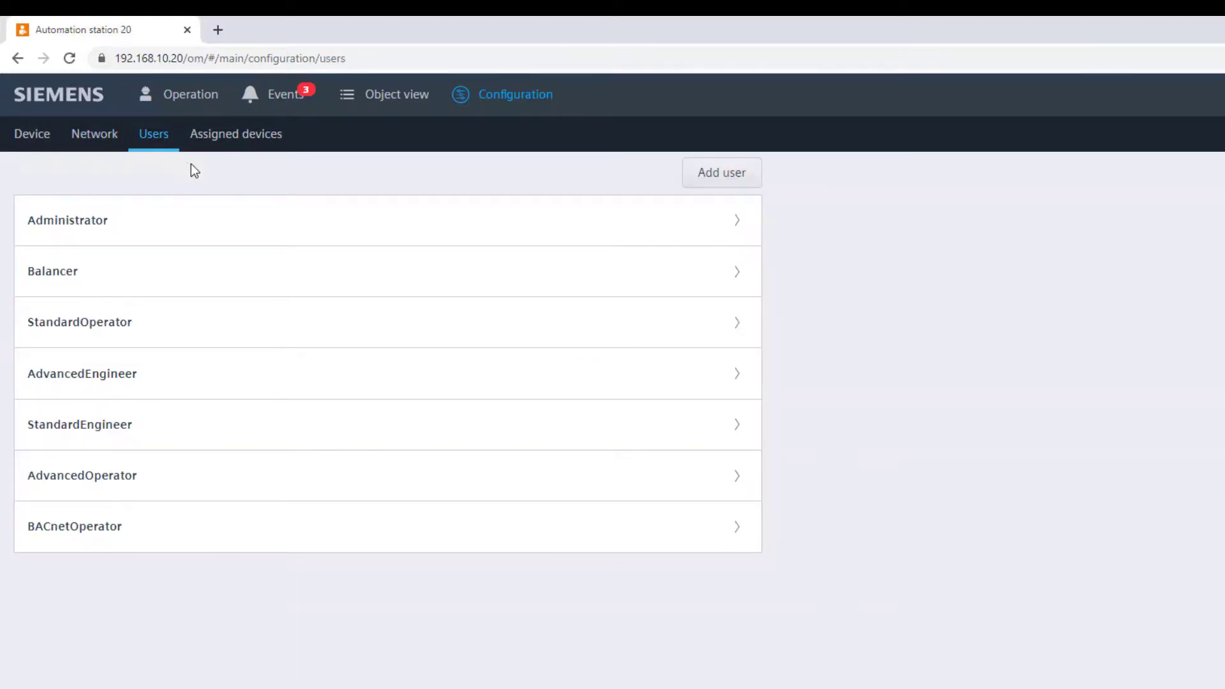
pyautogui.click(239, 130)
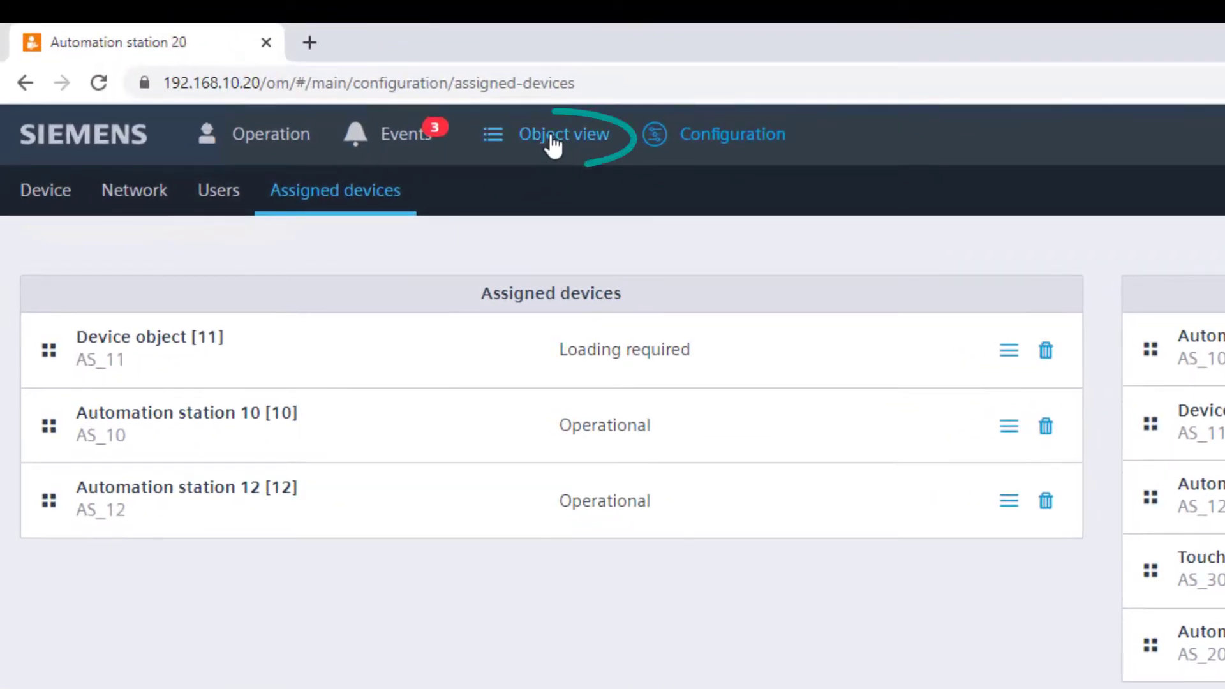
# Step: In Object view, expand Device > Assigned devices and open Automation station 10
pyautogui.click(553, 144)
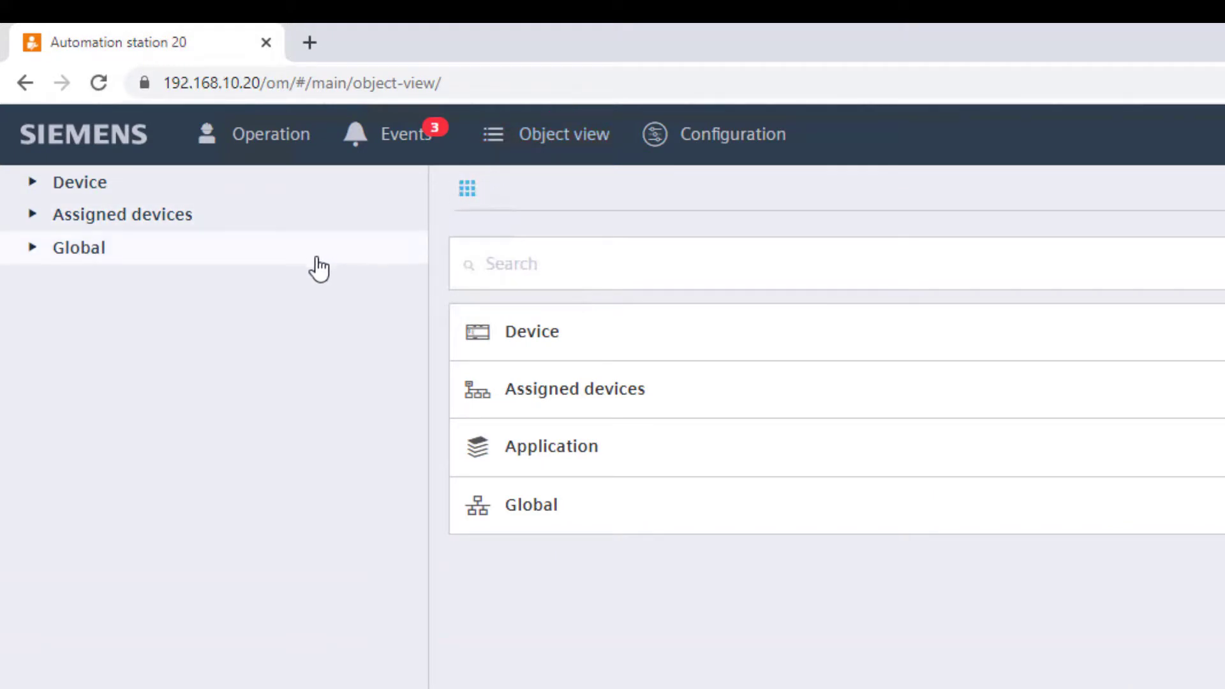
pyautogui.click(37, 186)
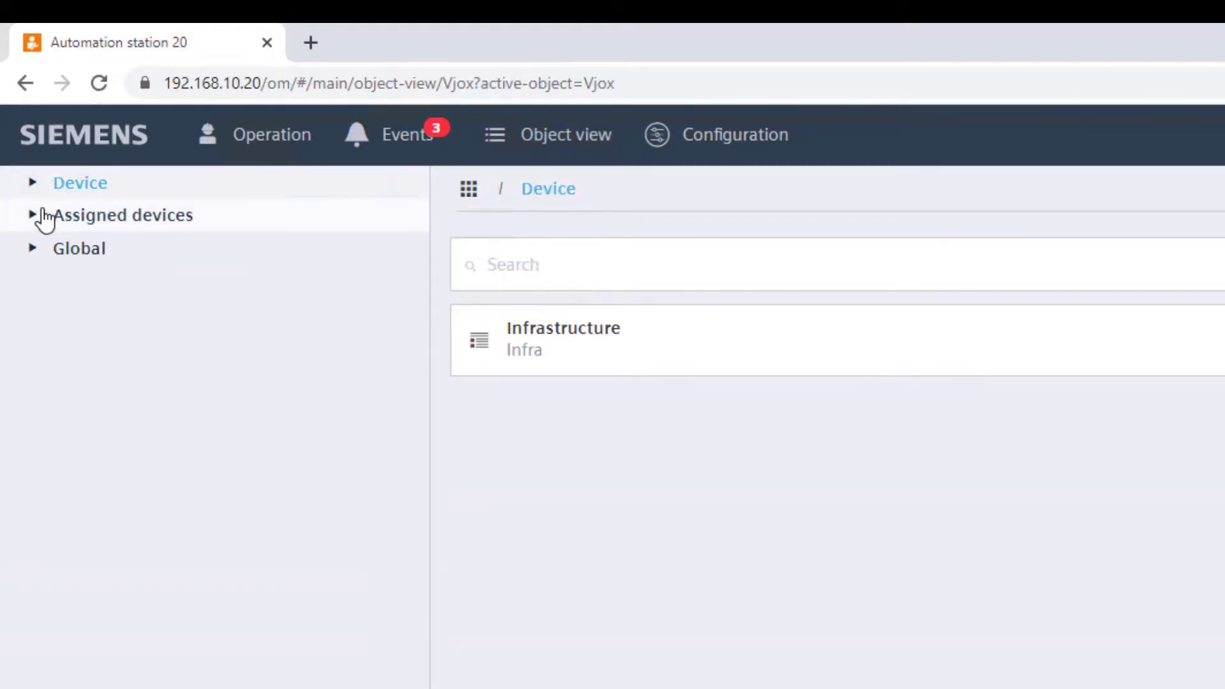
pyautogui.click(30, 217)
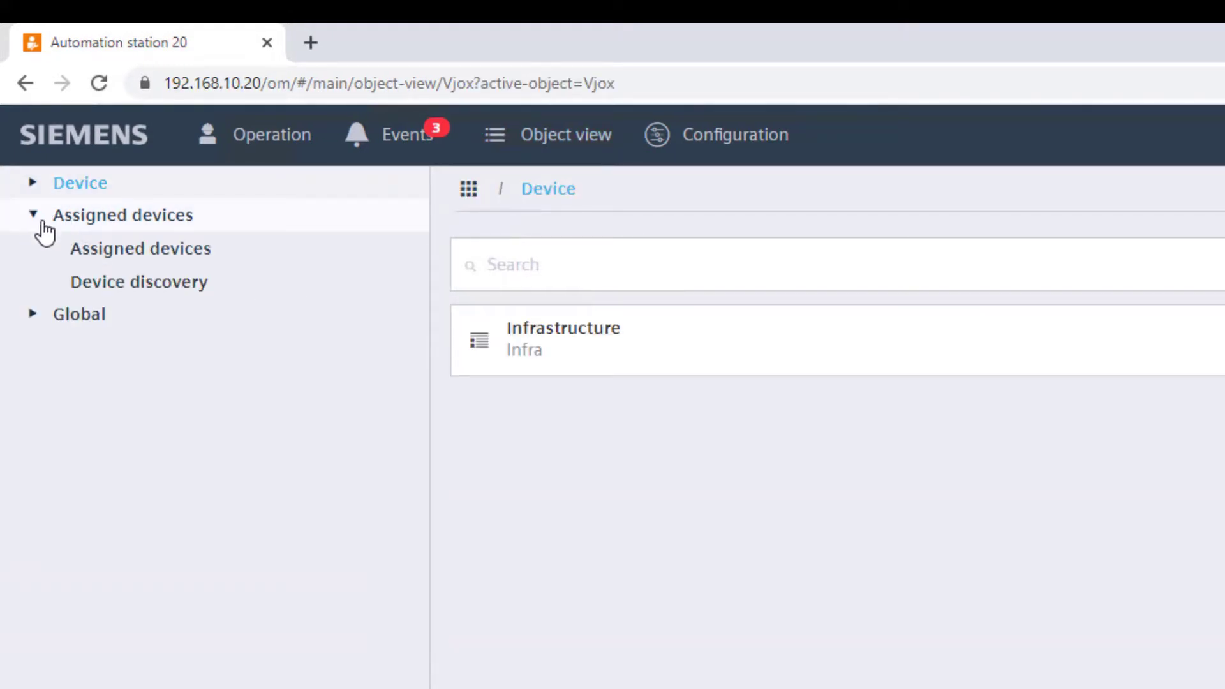
pyautogui.click(91, 255)
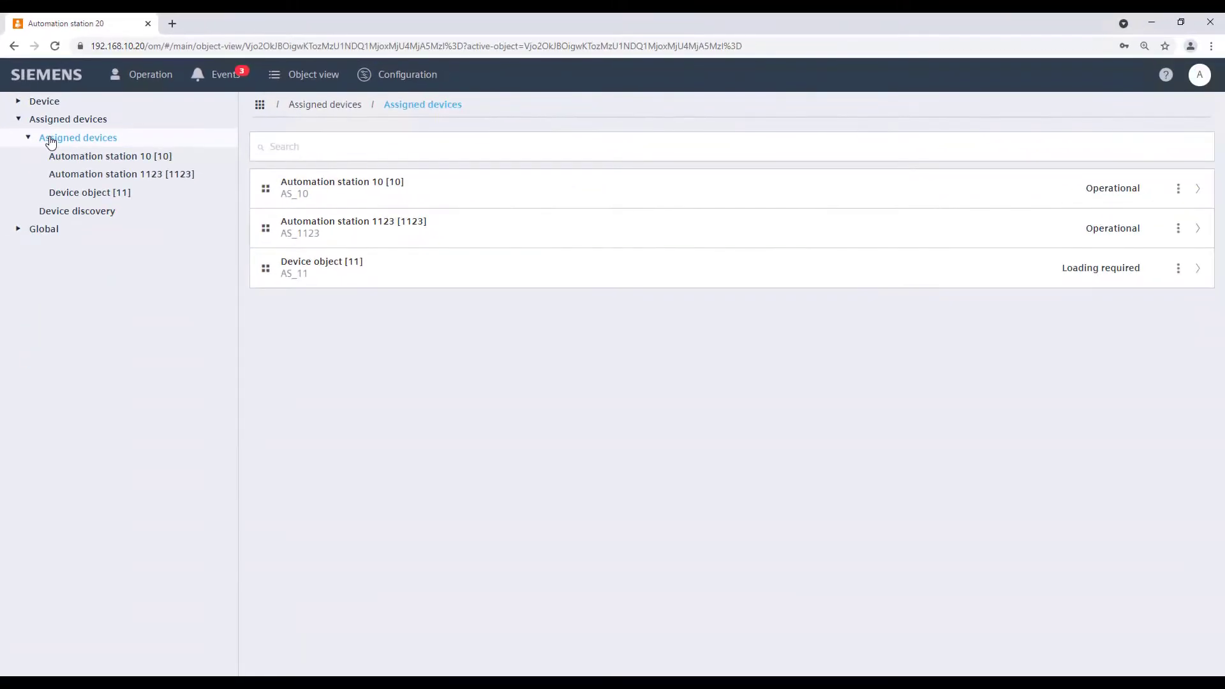
pyautogui.click(355, 197)
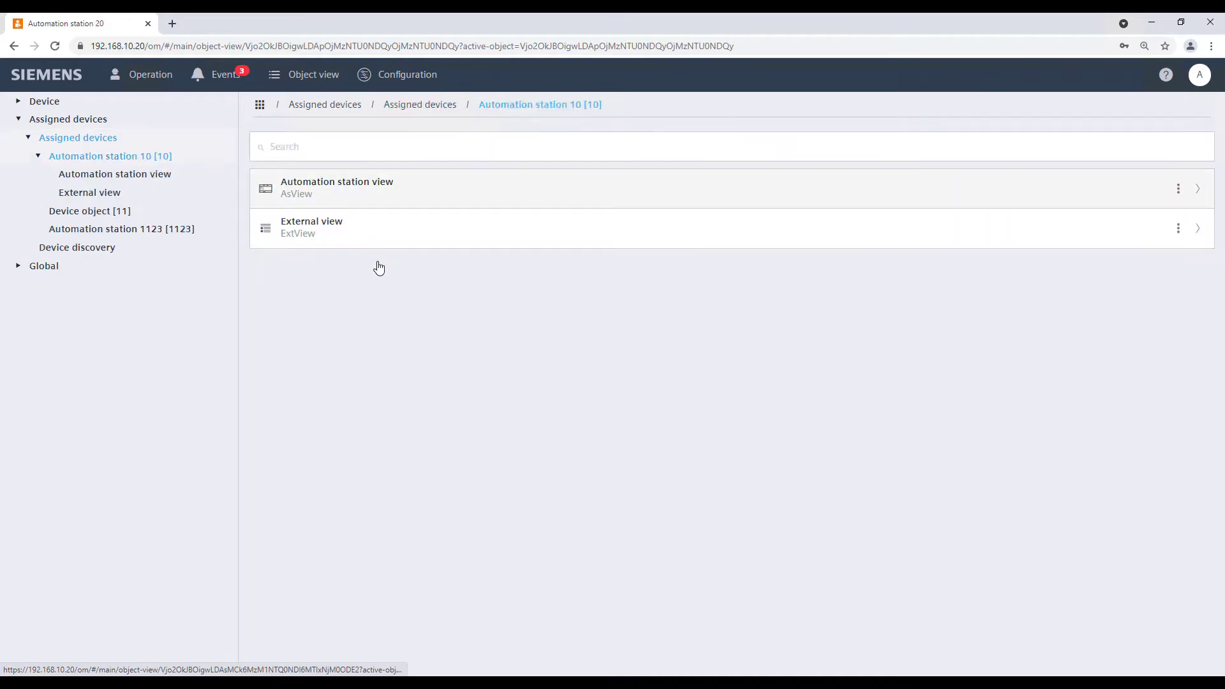